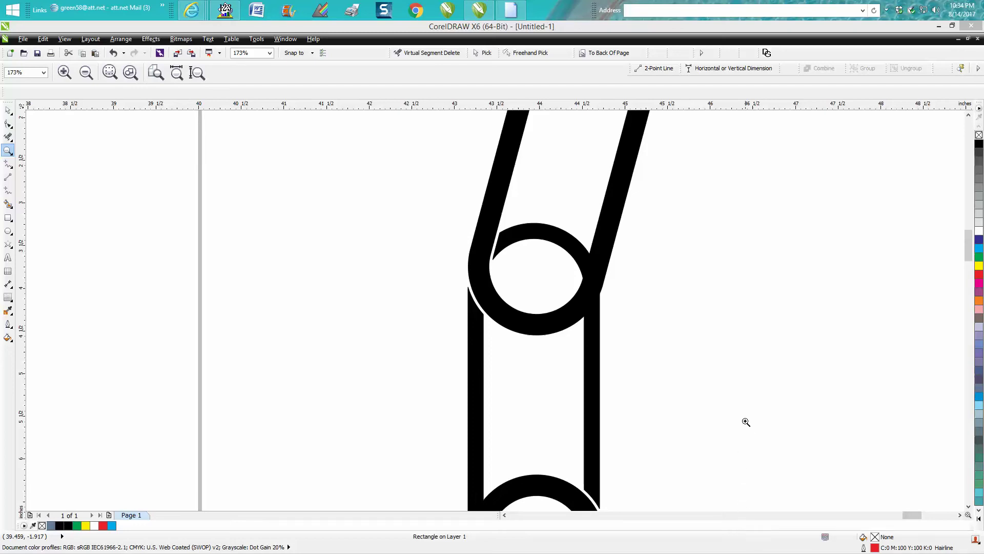
Select the small red rectangle and zoom in closely on it.
scroll(747, 418, down, 5)
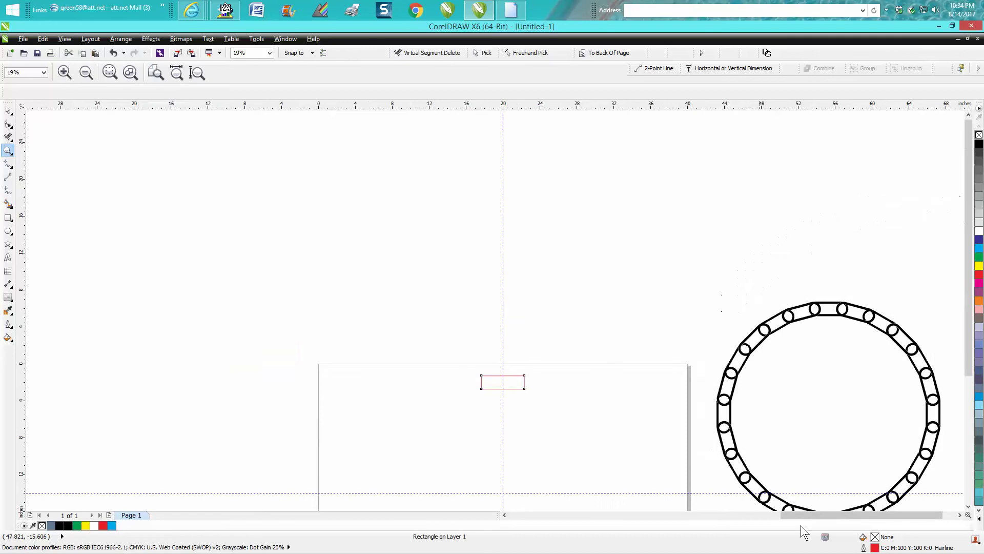
scroll(844, 515, right, 2)
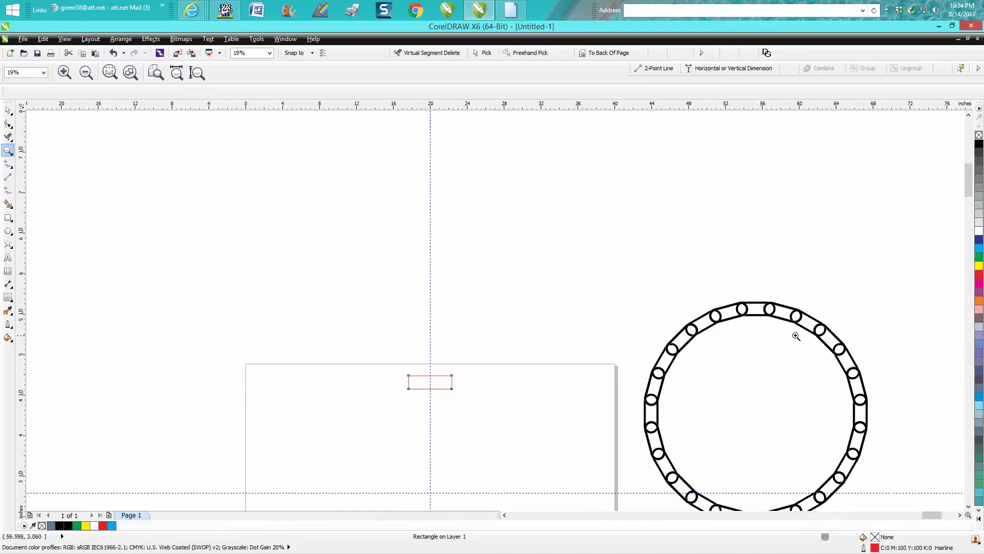
scroll(797, 336, up, 5)
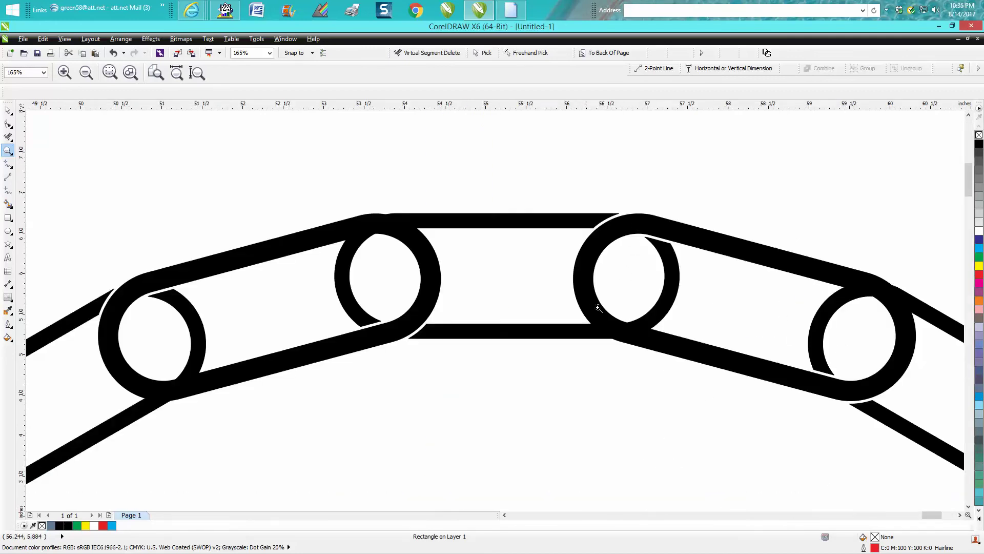
scroll(644, 341, down, 5)
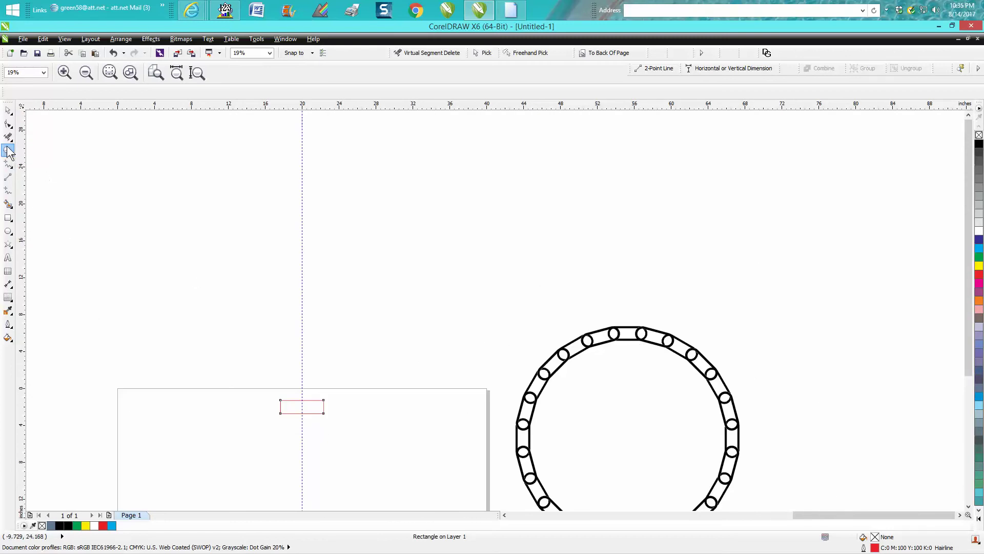
right_click(307, 359)
drag(264, 366, 371, 455)
click(8, 110)
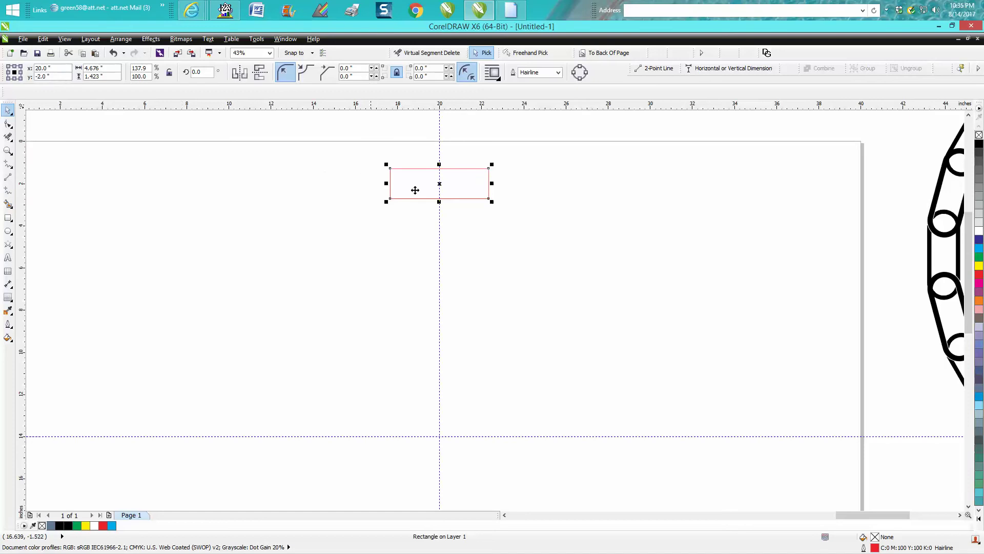
click(8, 150)
drag(380, 158, 507, 222)
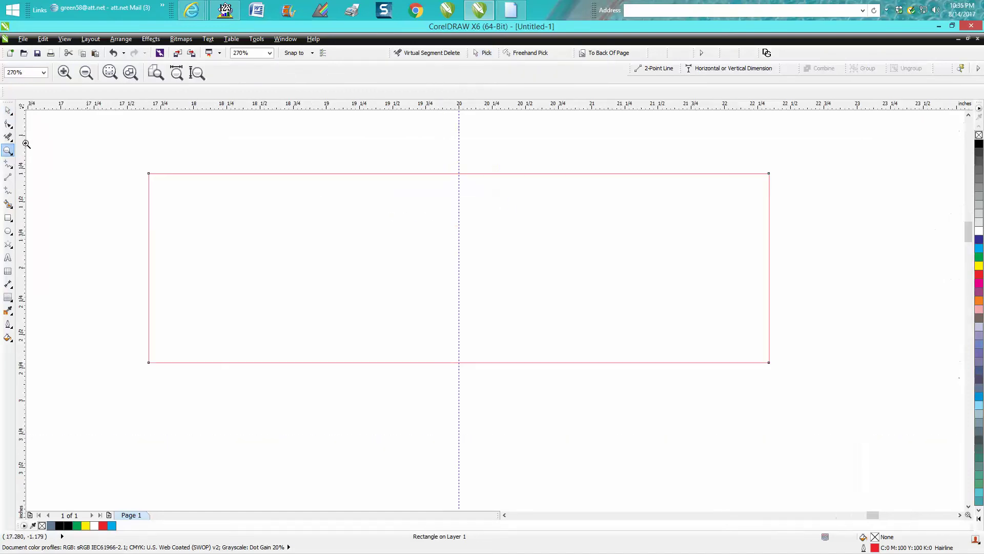
Drag a corner node to round all corners to 0.711 inch, making a pill shape.
click(9, 123)
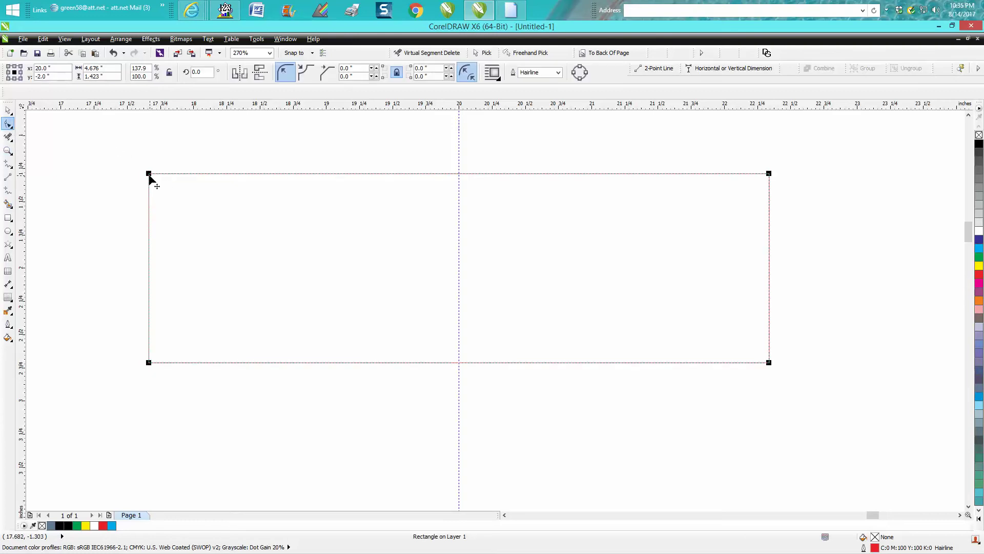
drag(153, 174, 409, 205)
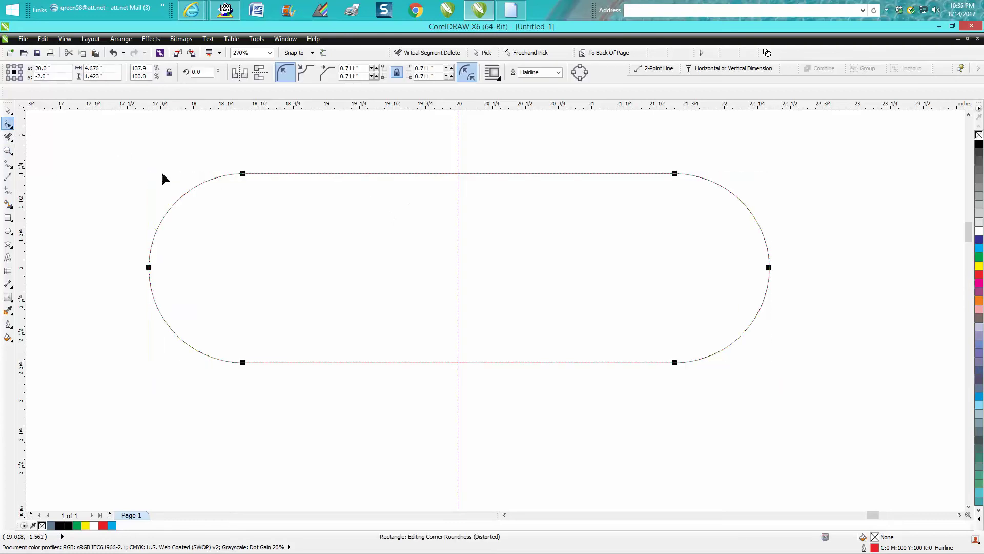
click(9, 110)
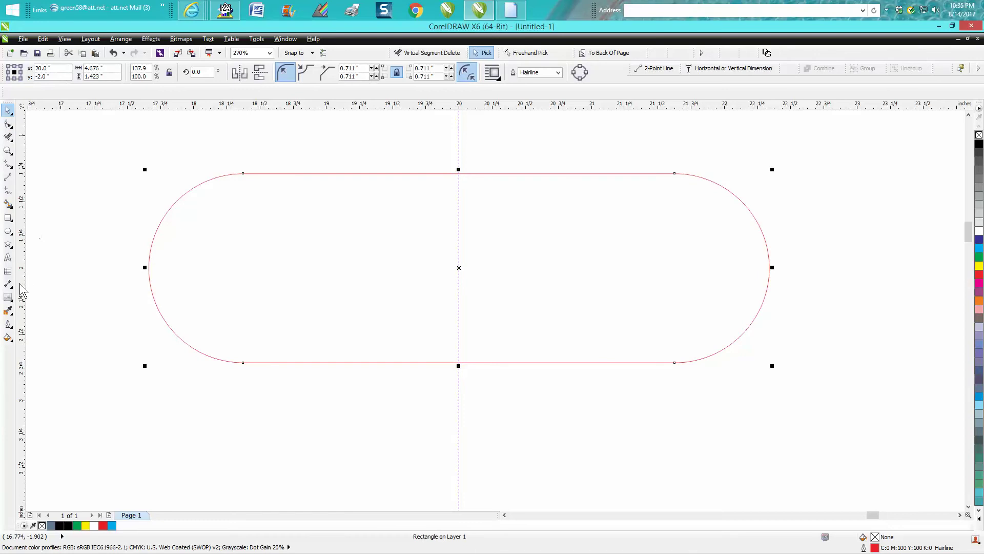
Apply a 0.25-inch inside contour to the pill shape.
click(8, 298)
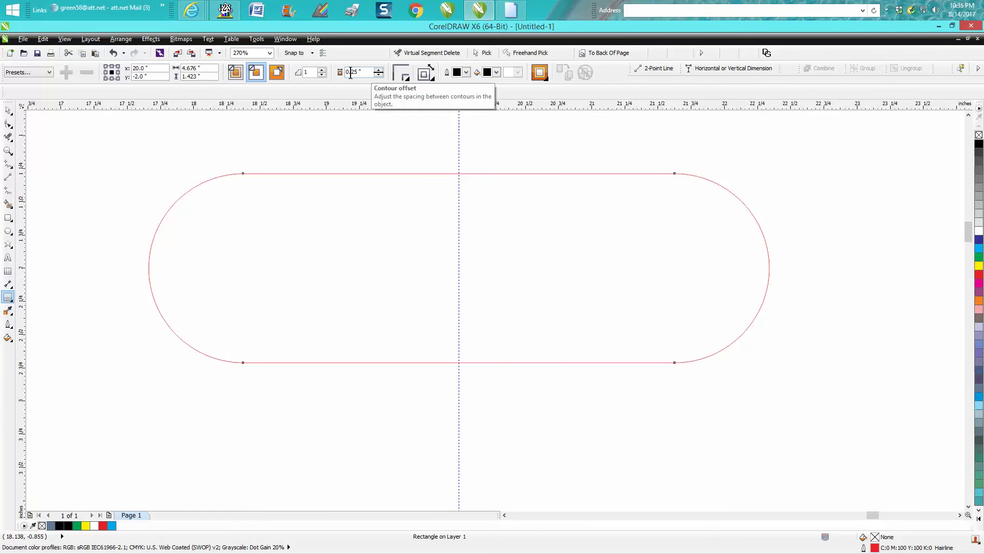
click(255, 72)
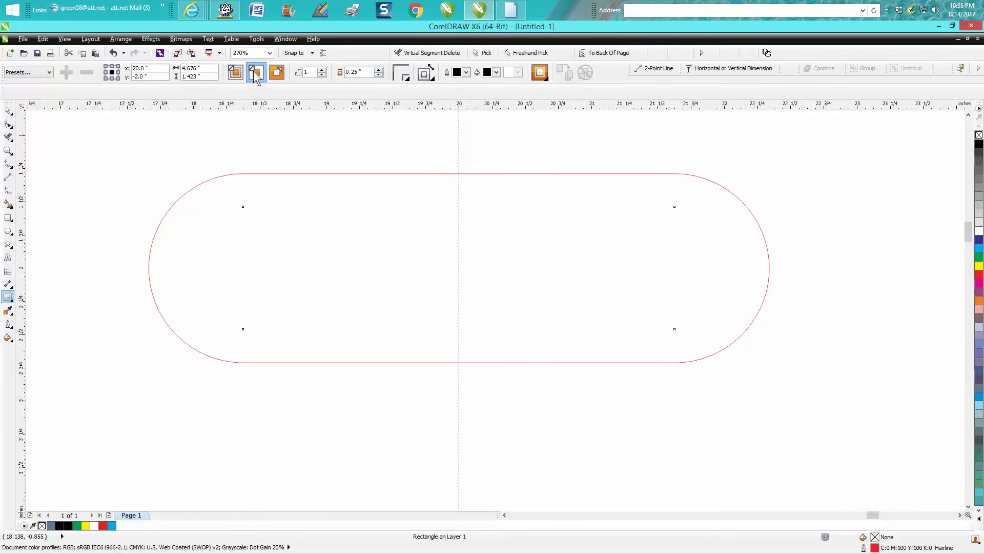
click(8, 110)
Break the contour group apart and combine both curves into one.
drag(101, 151, 808, 411)
click(124, 42)
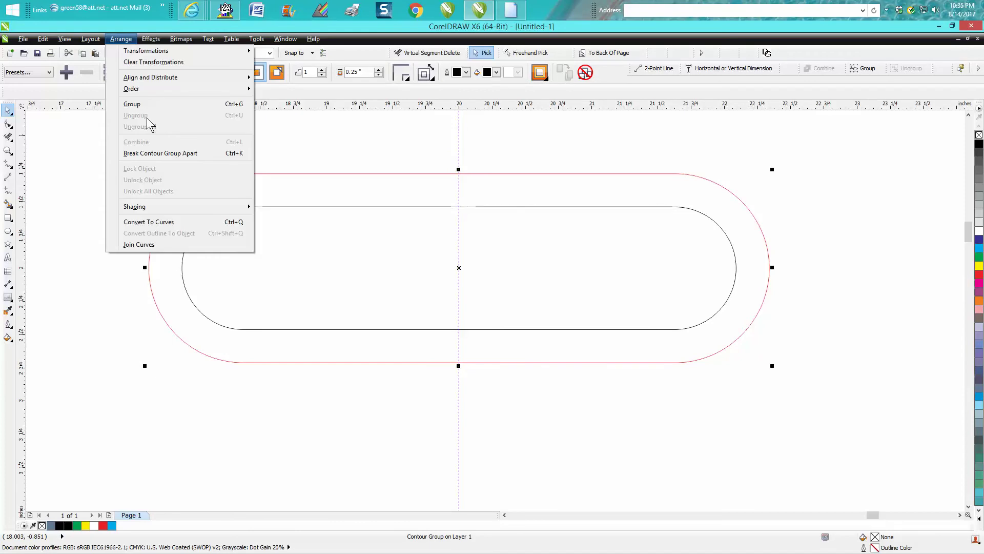
click(159, 149)
drag(131, 147, 800, 429)
click(124, 39)
click(145, 140)
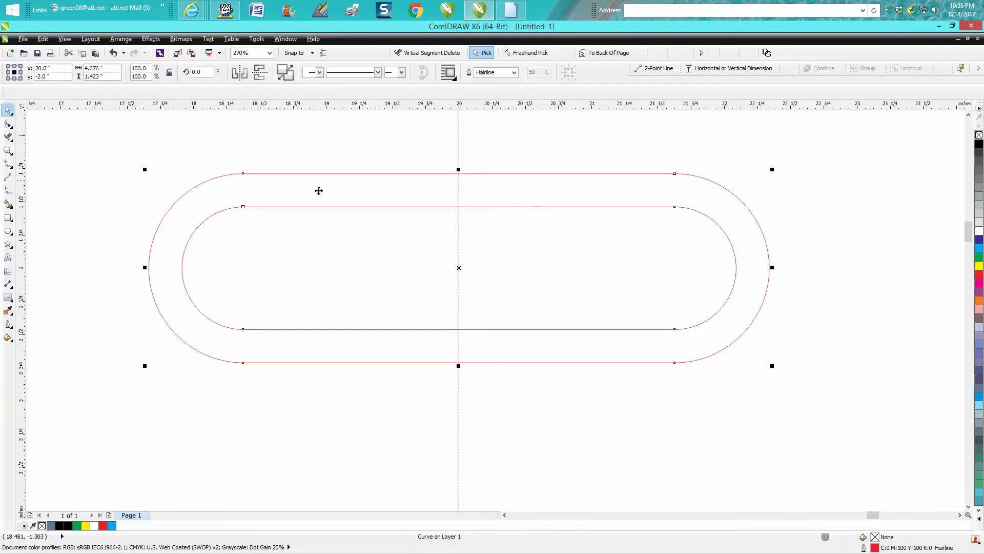
Create a copy of the link rotated 15° about the guide intersection.
scroll(340, 191, down, 3)
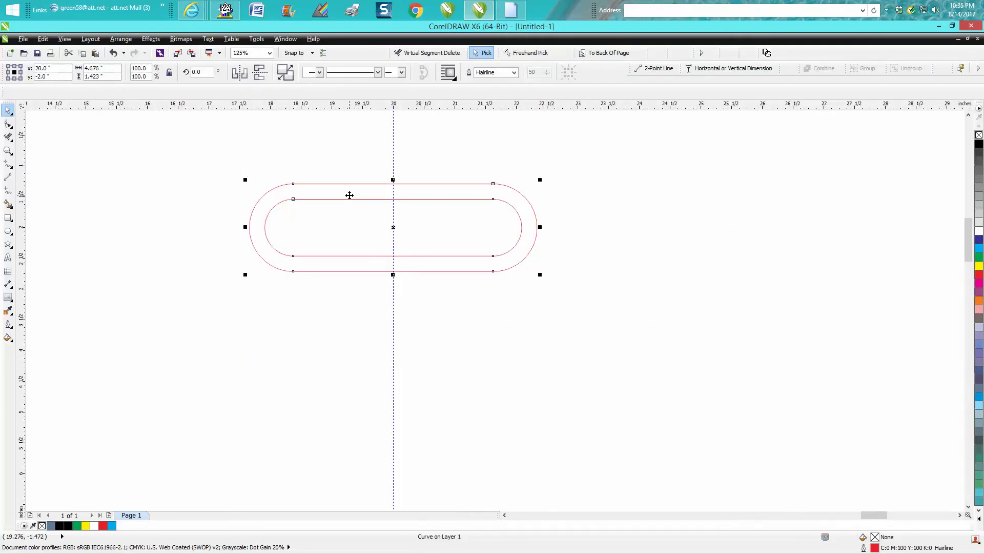
scroll(364, 204, down, 2)
scroll(367, 198, down, 1)
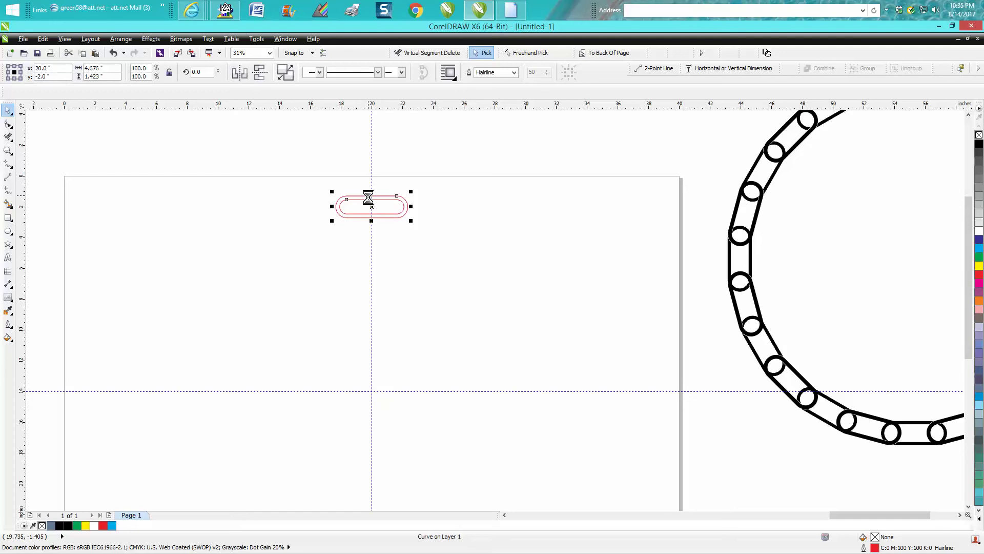
click(373, 208)
drag(377, 387, 377, 389)
click(377, 231)
click(379, 217)
click(371, 208)
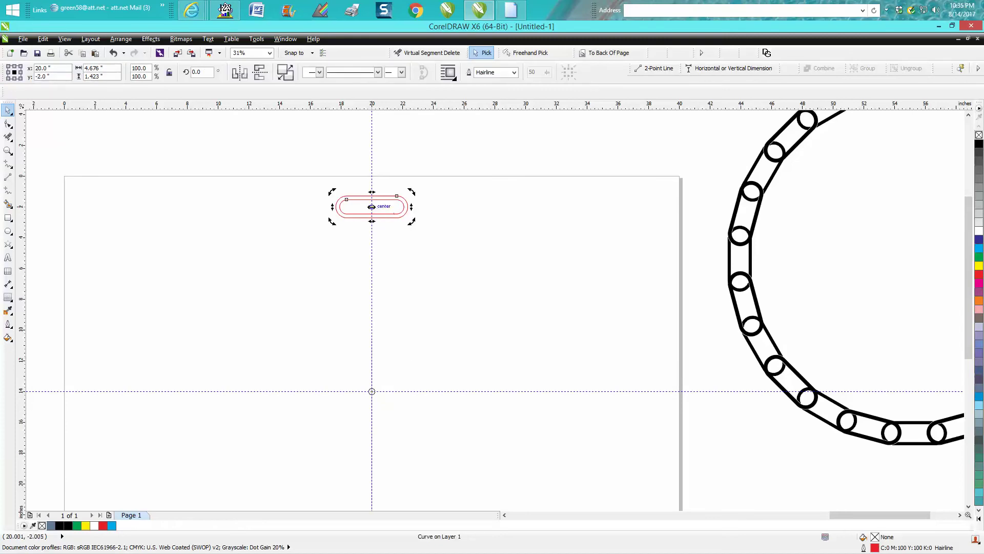
click(210, 71)
text(15)
key(Return)
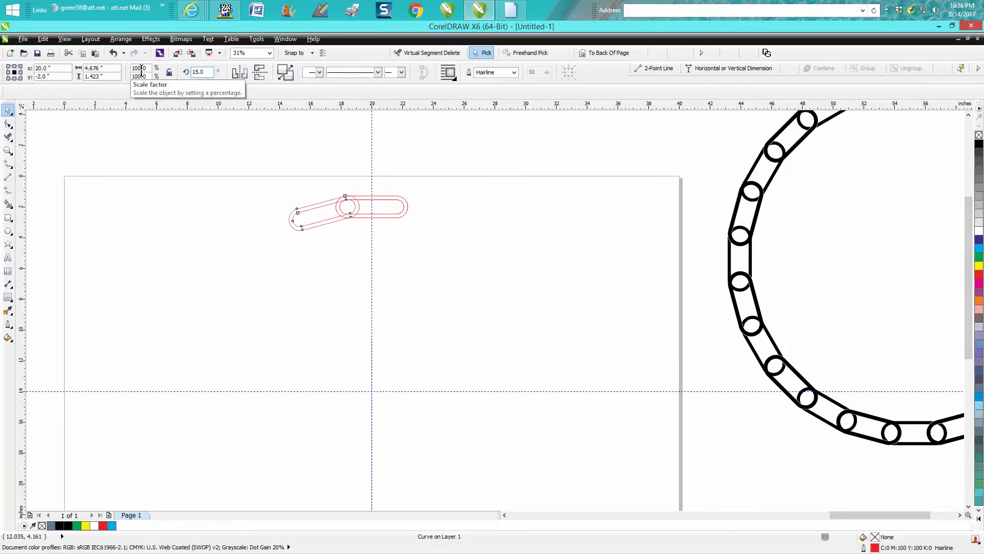
Create another copy of the link rotated 345° about the guide intersection.
click(384, 205)
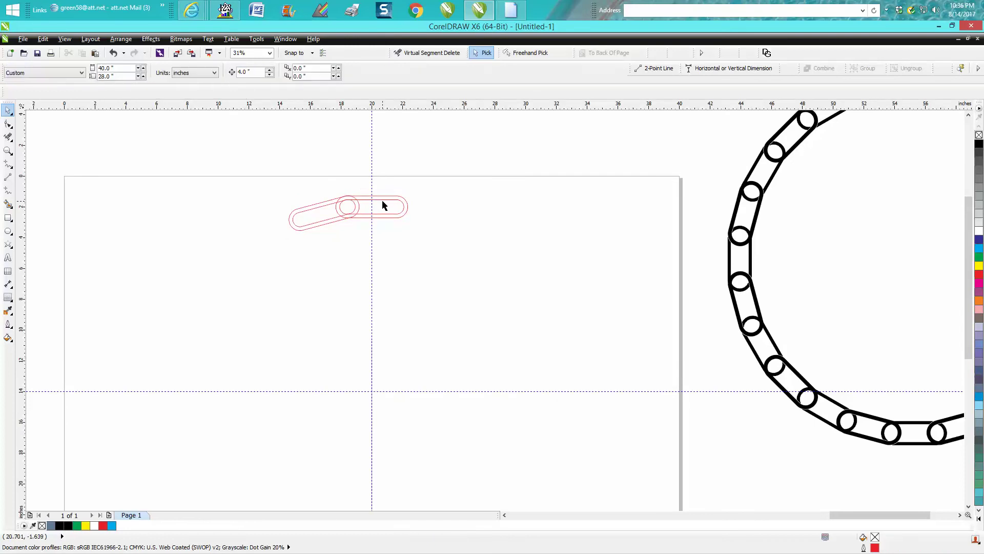
click(382, 200)
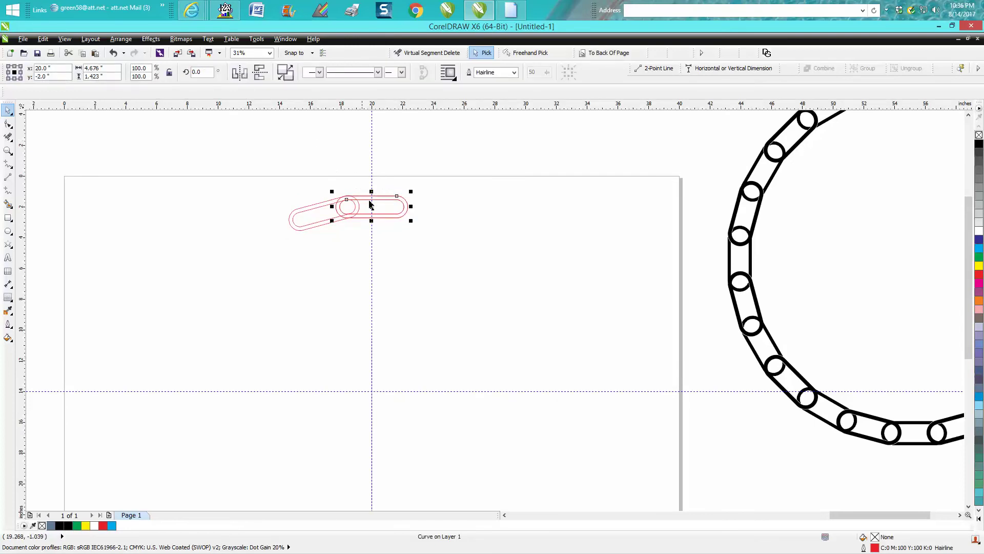
click(372, 207)
drag(372, 207, 368, 392)
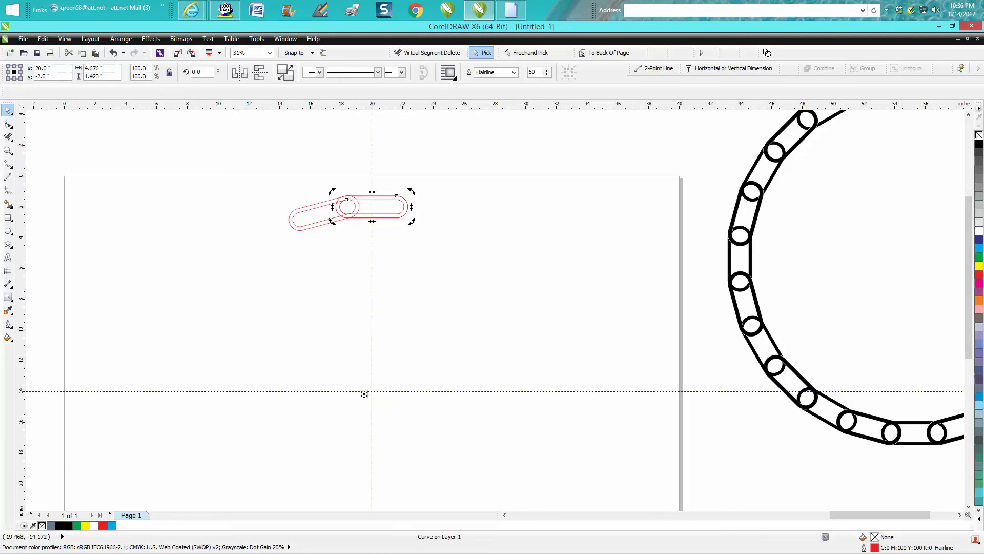
click(382, 214)
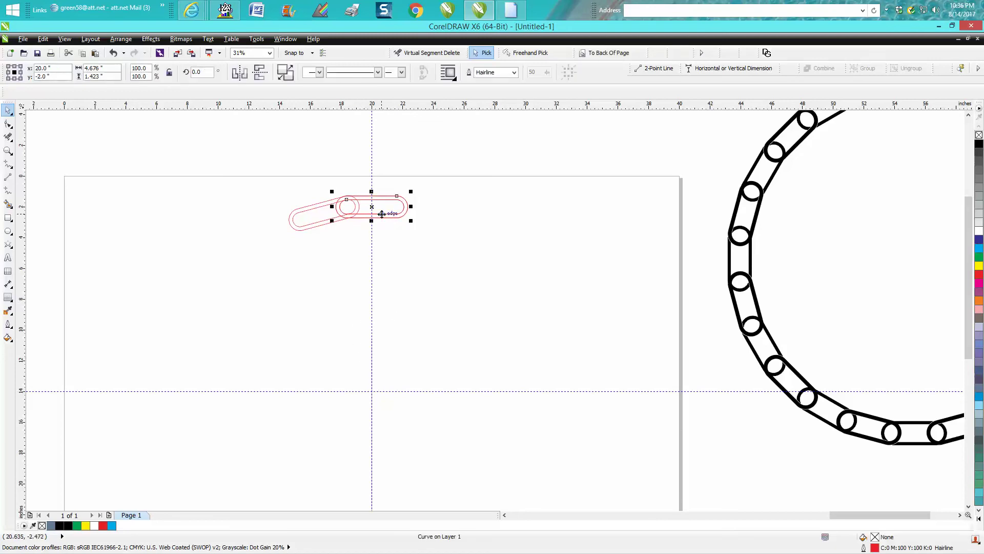
double_click(208, 72)
text(345)
key(Return)
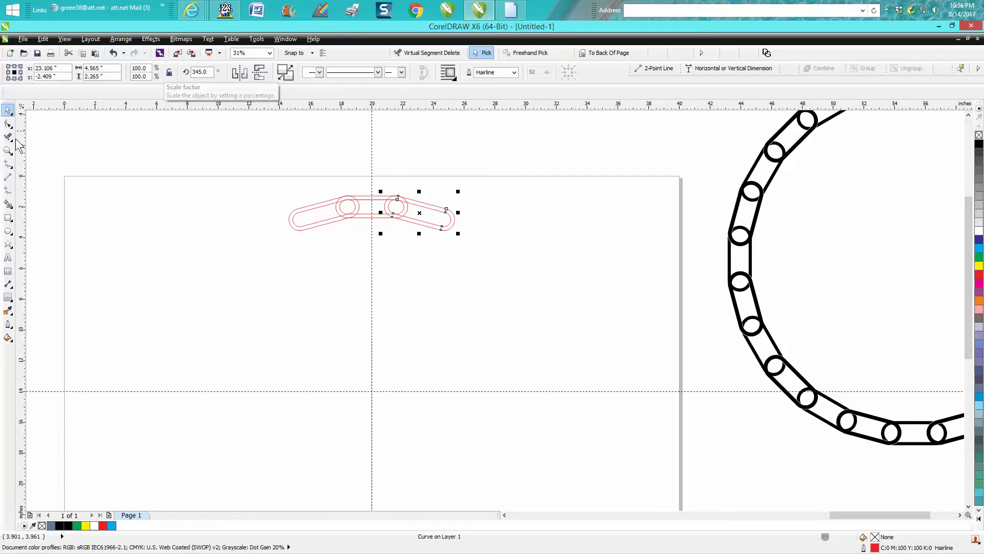
key(z)
drag(256, 172, 505, 296)
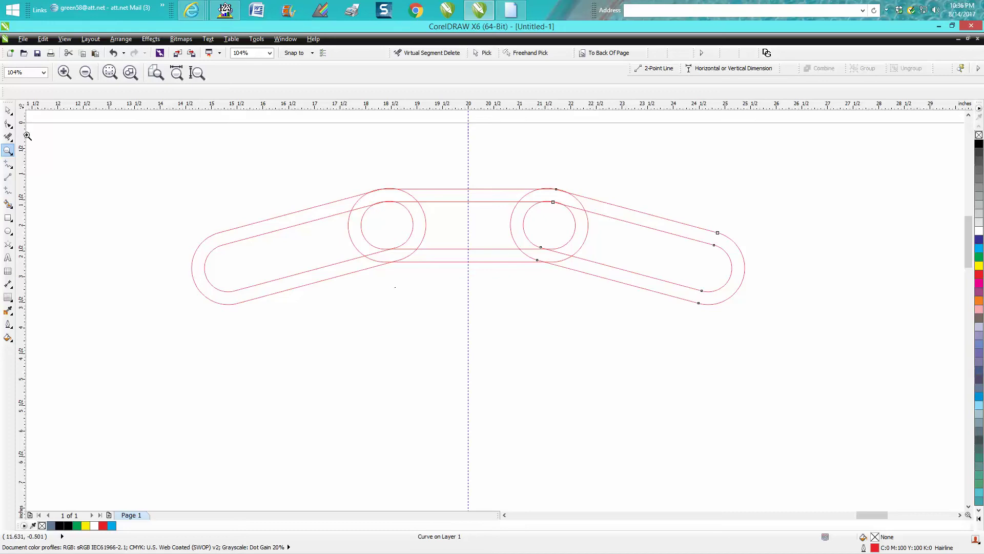
Smart Fill the middle link's top band, left end, bottom band and right end black.
click(8, 203)
click(443, 197)
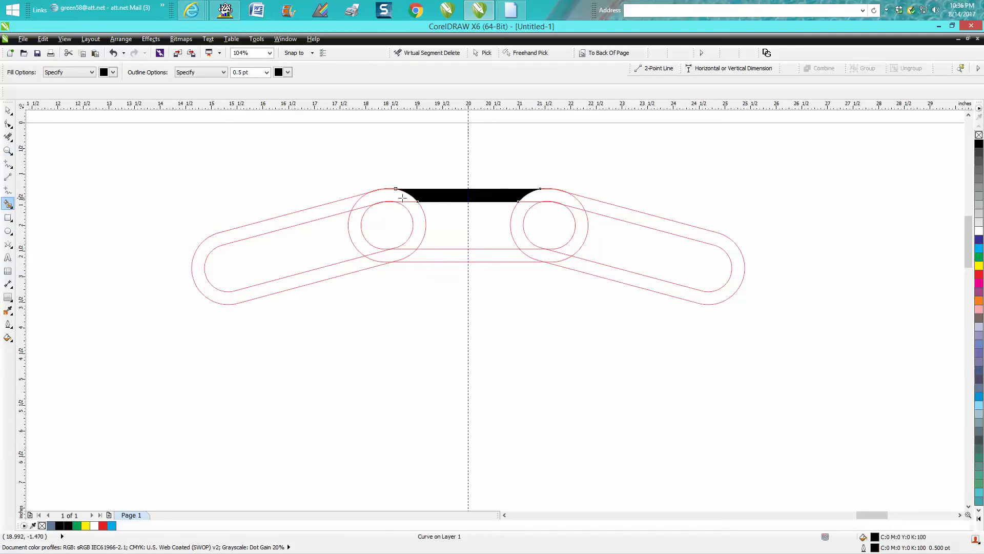
click(391, 193)
click(358, 220)
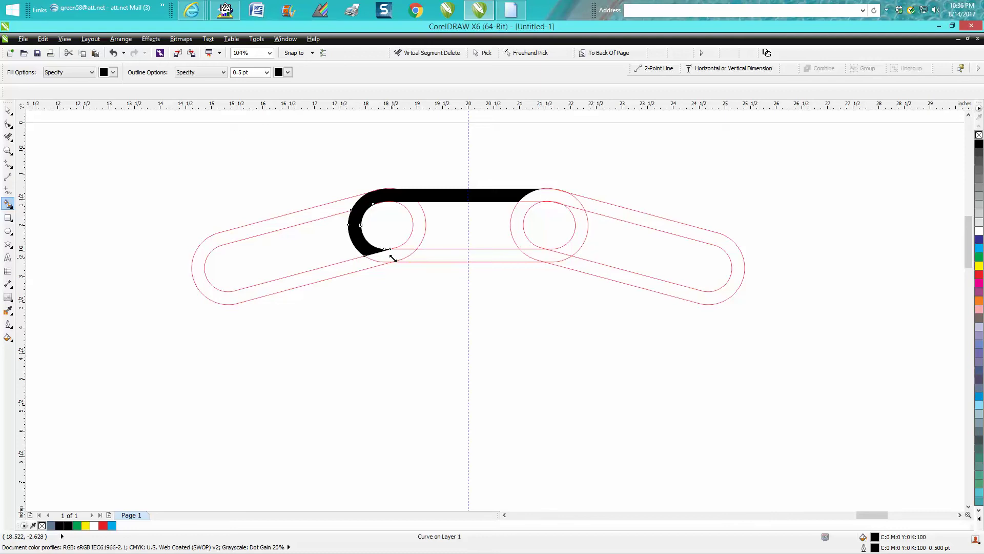
click(441, 255)
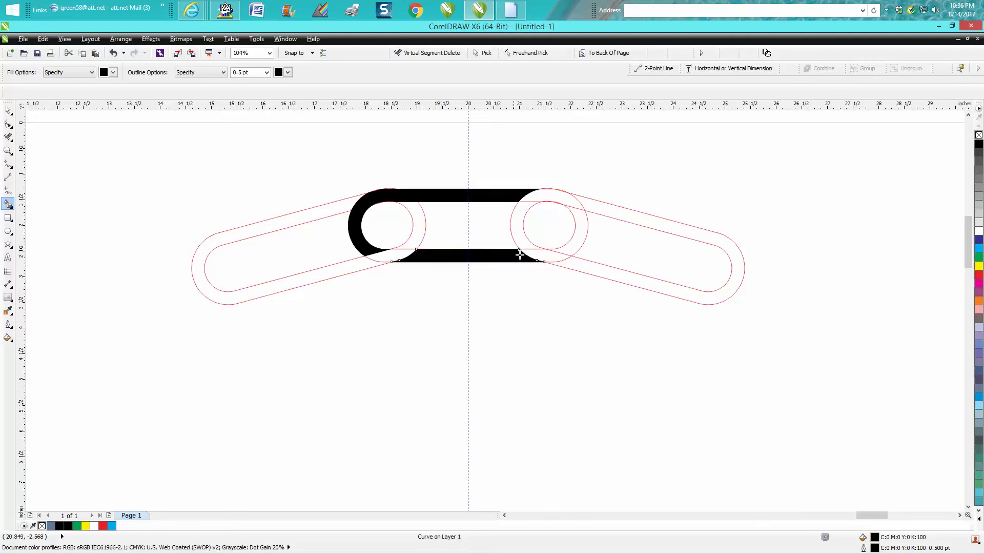
click(553, 251)
click(574, 239)
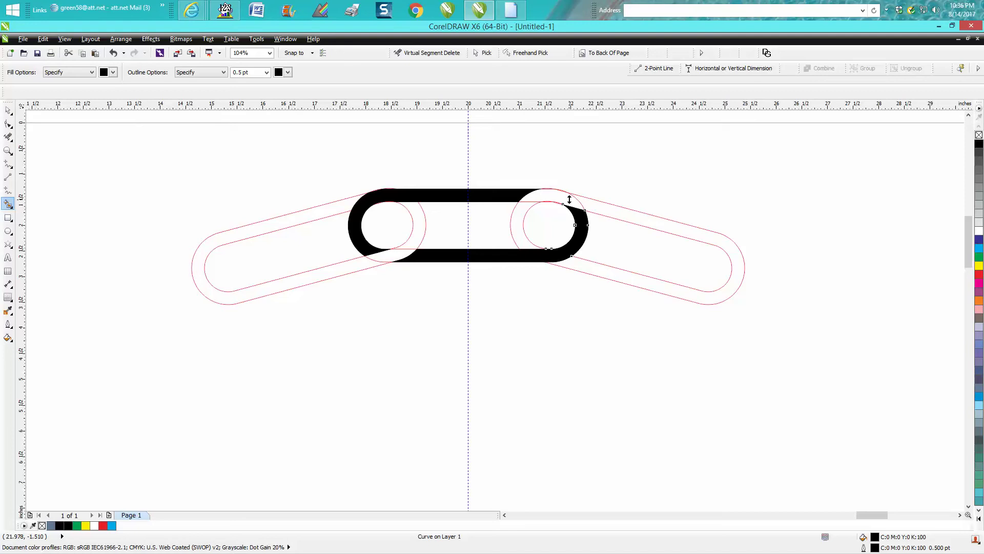
Nudge the top bar, bottom bar and right end pieces down about 4 inches.
click(7, 110)
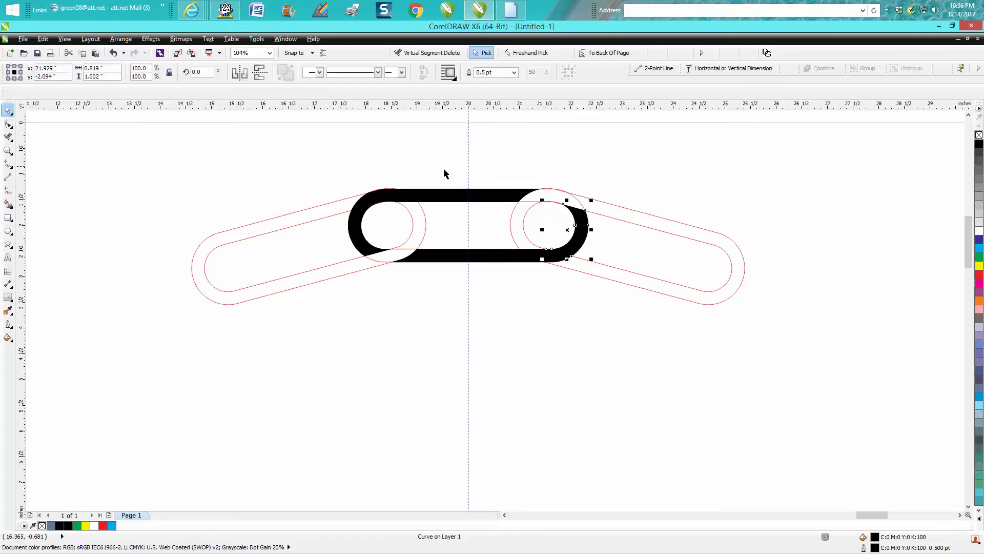
click(498, 197)
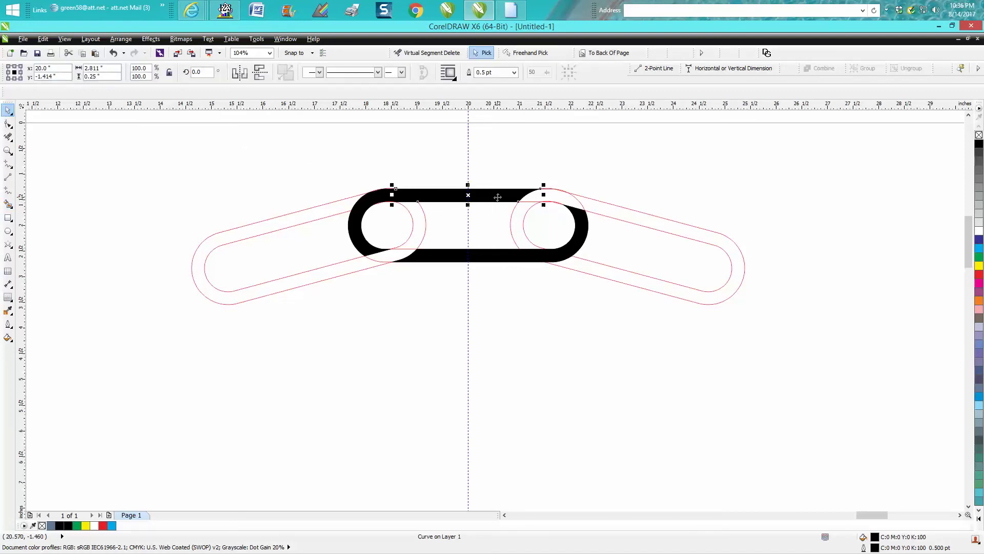
click(300, 148)
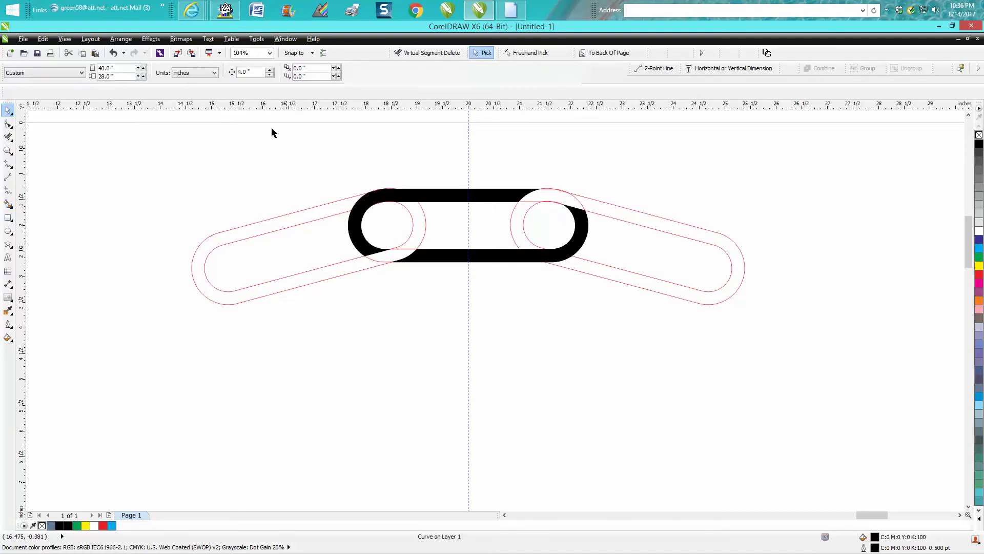
click(485, 203)
key(Down)
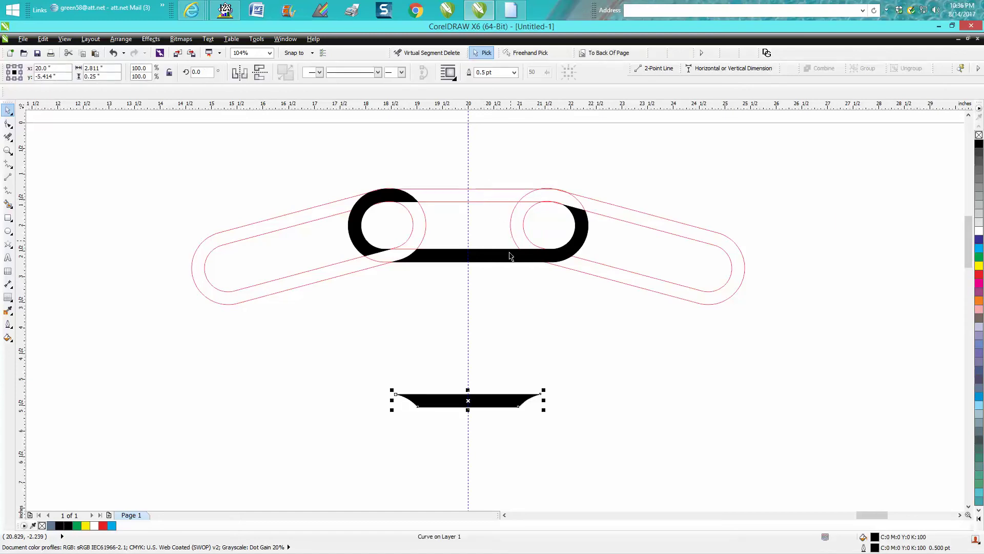
click(513, 255)
key(Down)
click(582, 241)
key(Down)
Nudge the small arc and both left-end pieces down too, then select all six pieces.
click(552, 258)
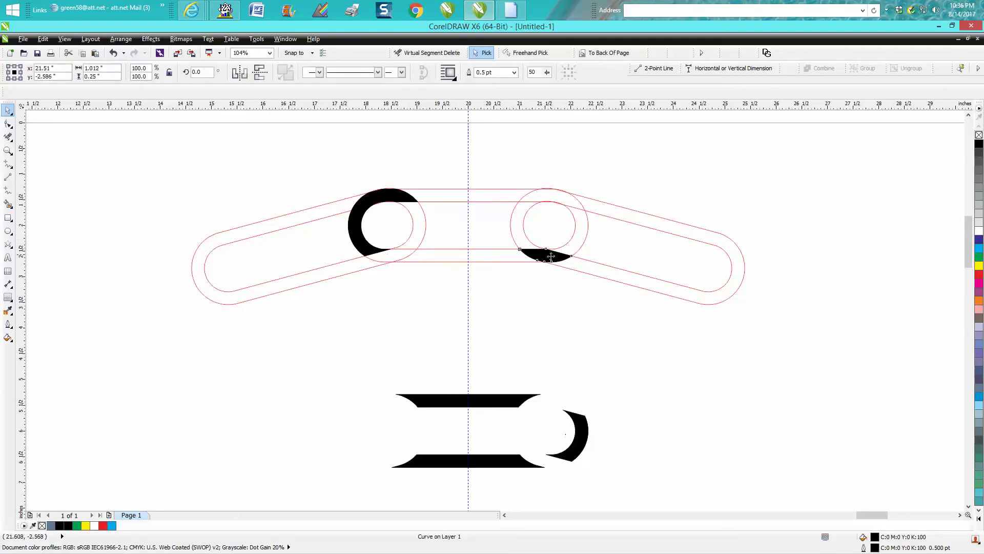
key(Down)
click(400, 201)
key(Down)
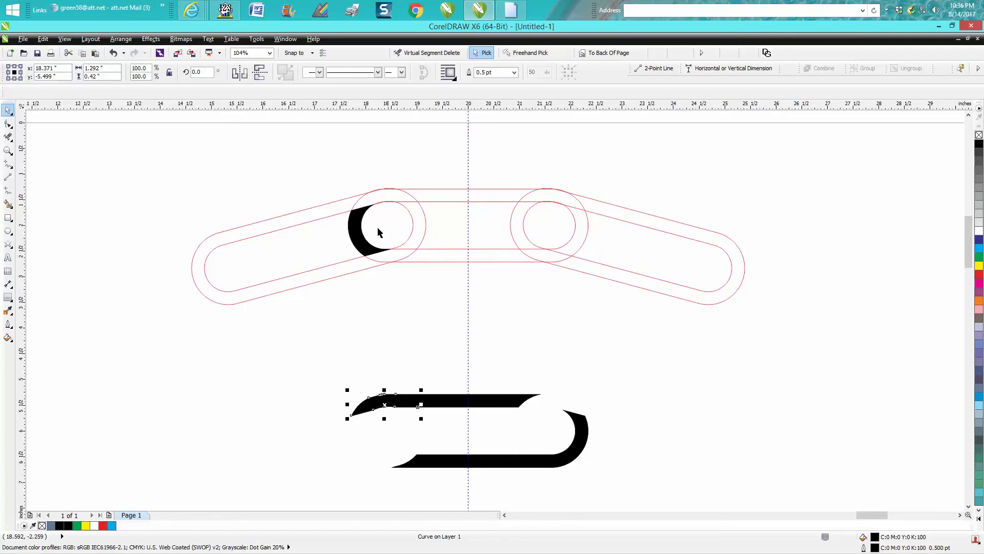
click(354, 235)
key(Down)
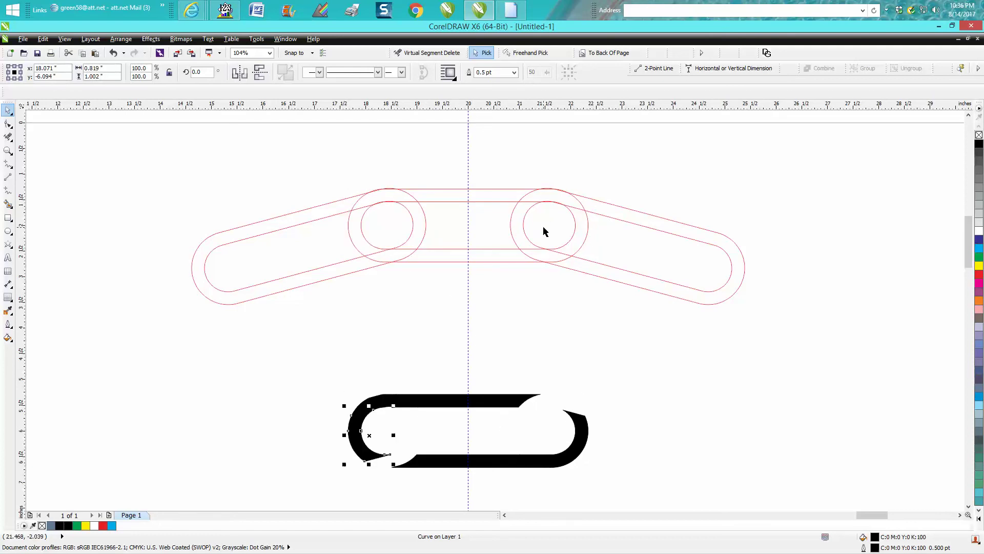
drag(316, 371, 616, 484)
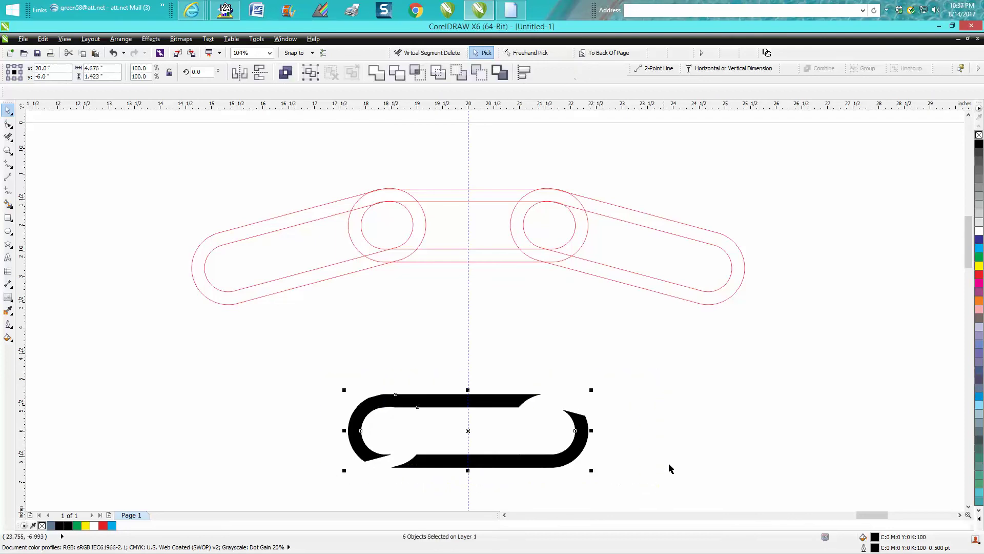
Set the lowered pieces to No Fill and zoom in on them.
click(980, 135)
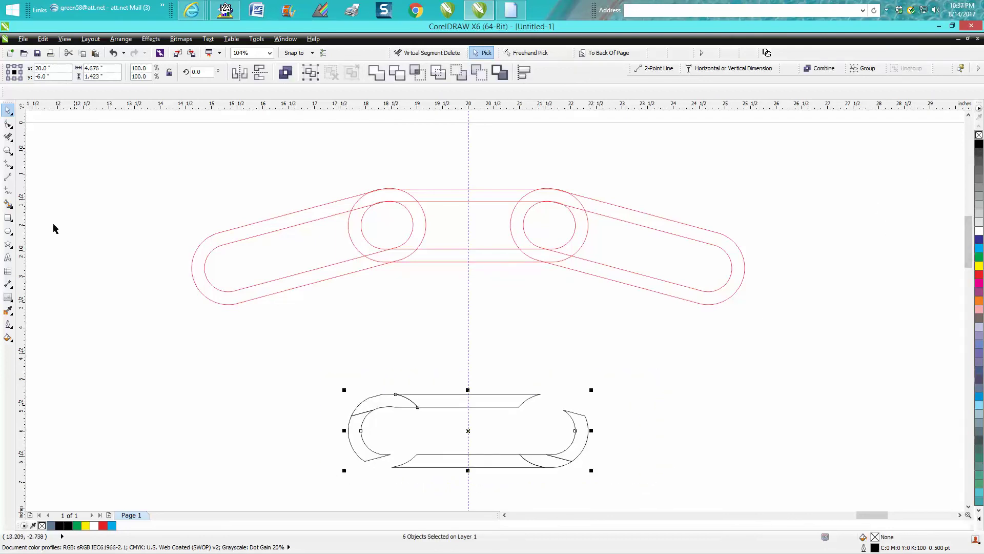
click(8, 150)
drag(319, 378, 619, 491)
Delete the five stray crossing segments at both ends with Virtual Segment Delete.
key(v)
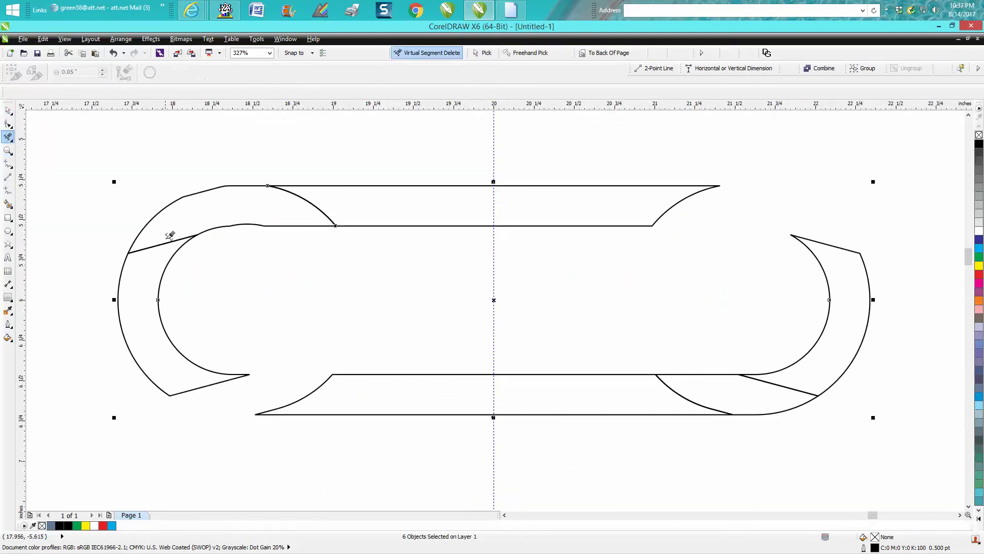
click(184, 237)
click(315, 198)
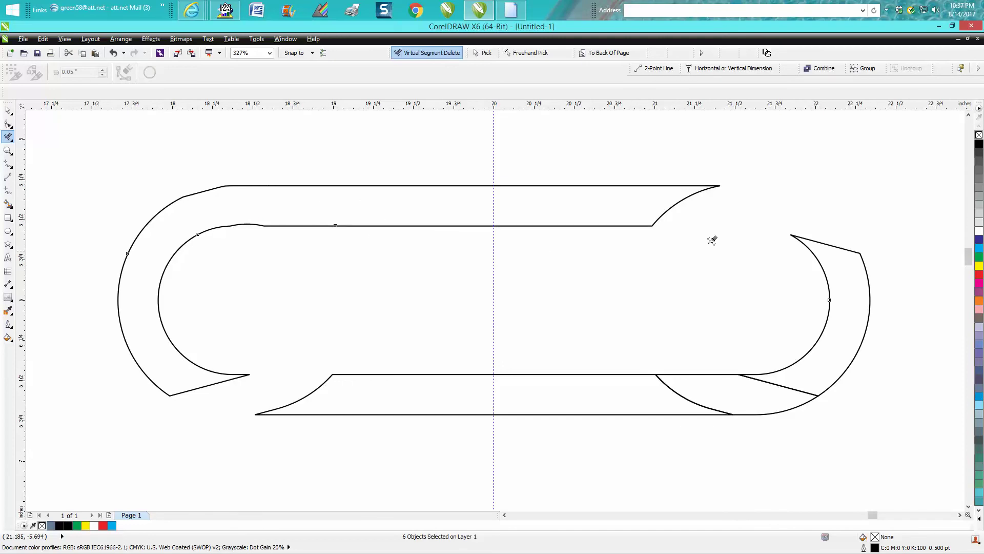
click(794, 386)
click(686, 394)
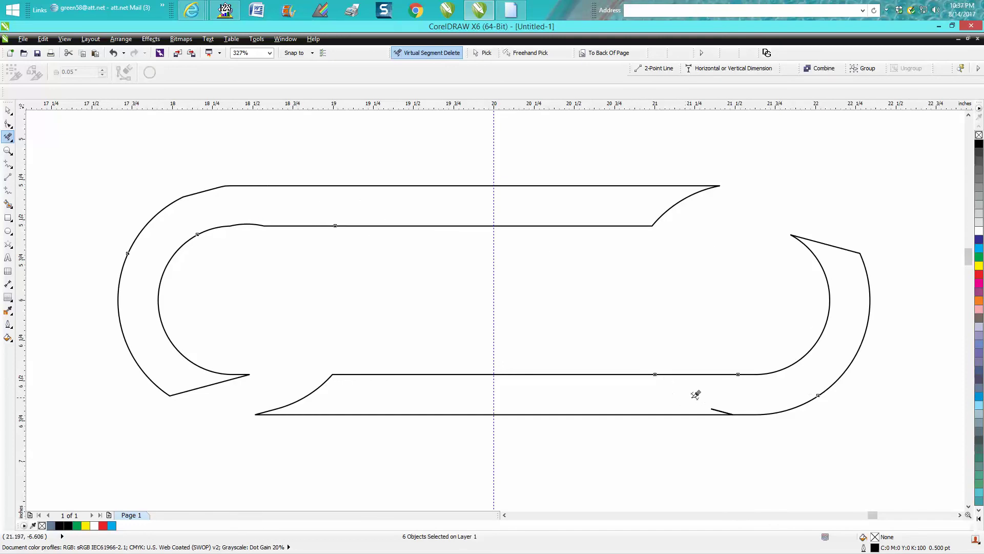
click(726, 407)
scroll(341, 281, down, 2)
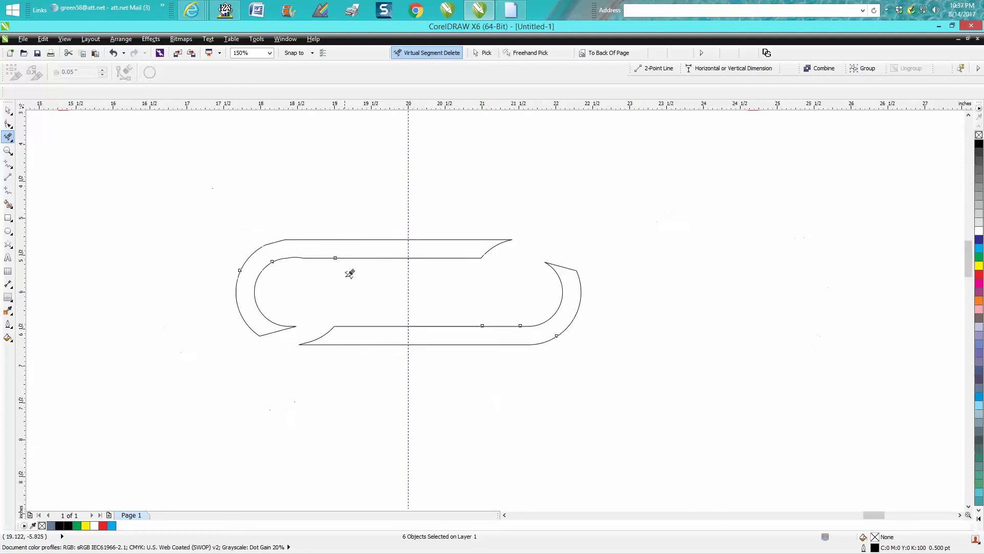
click(8, 110)
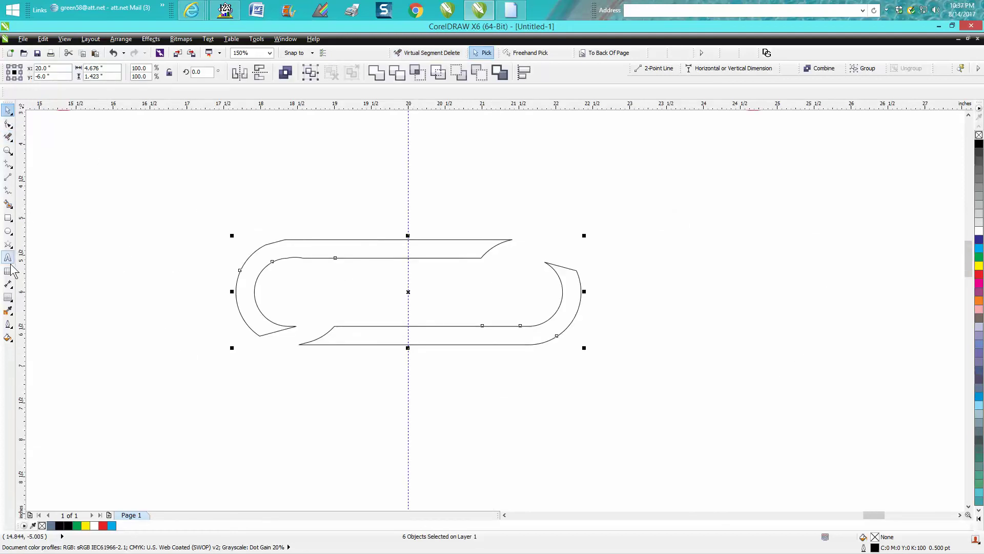
Smart Fill both halves of the trimmed link black and nudge them down.
click(8, 203)
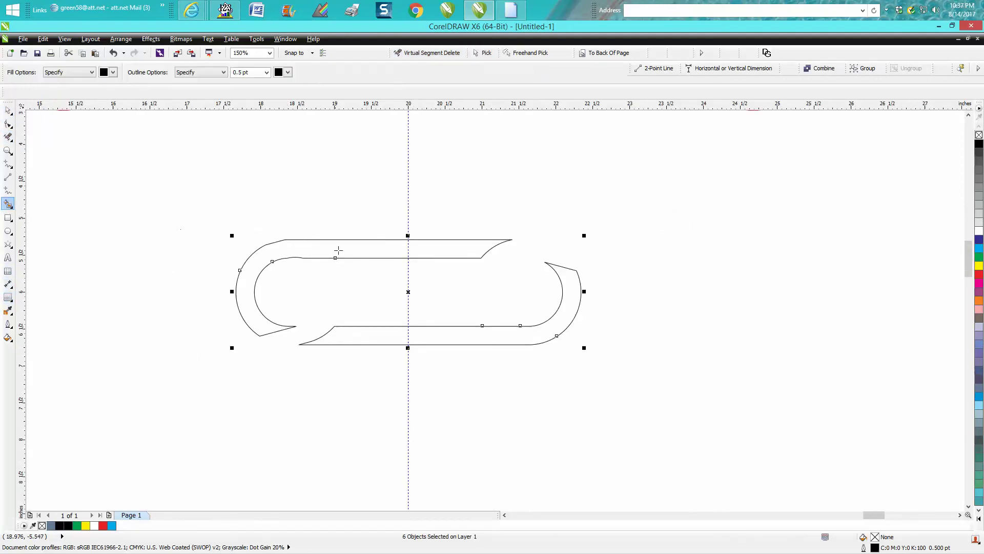
click(317, 250)
click(534, 336)
scroll(535, 338, down, 4)
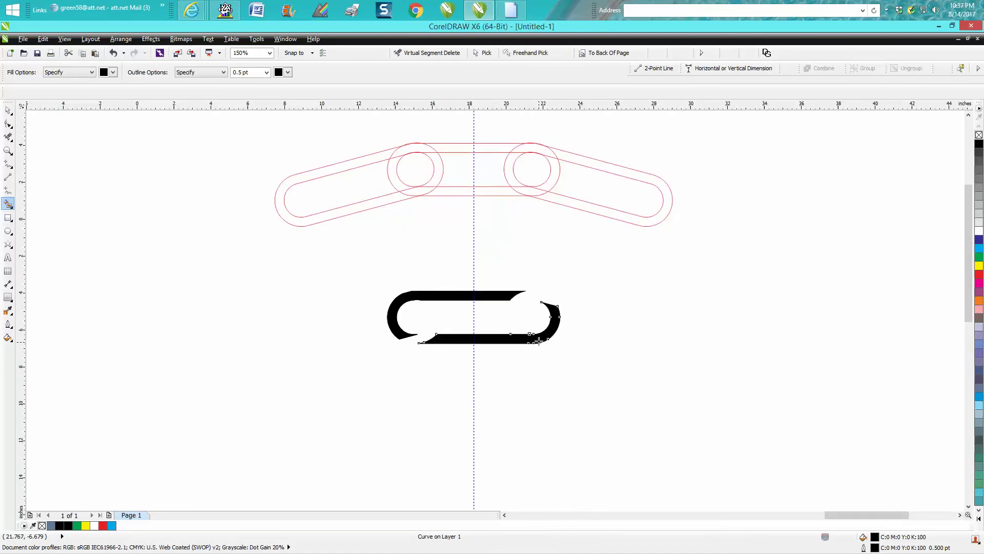
key(Down)
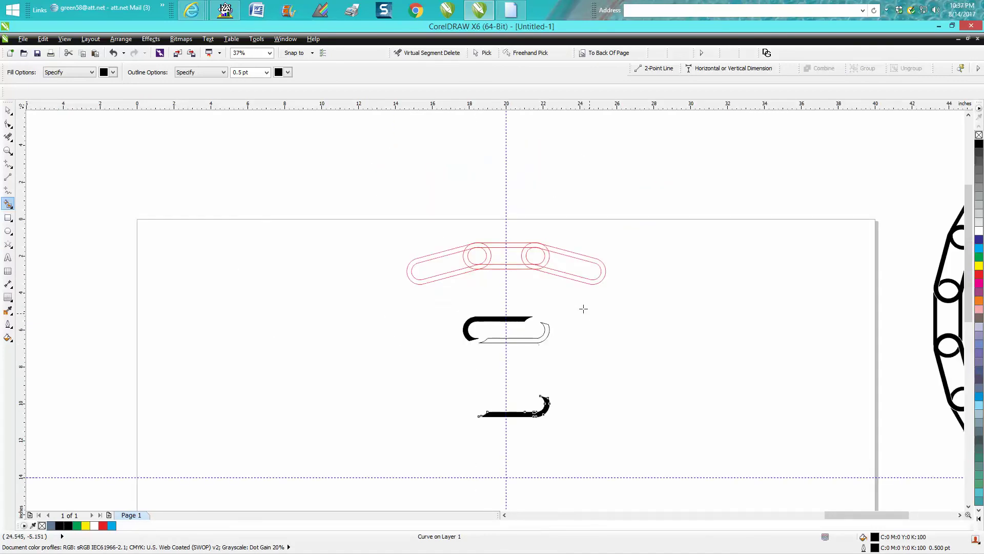
click(8, 110)
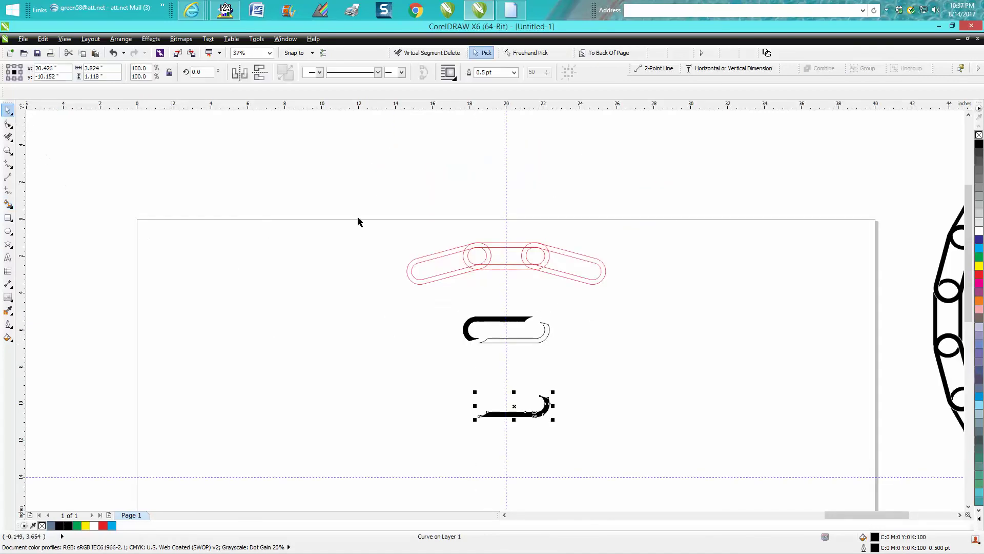
click(521, 321)
key(Down)
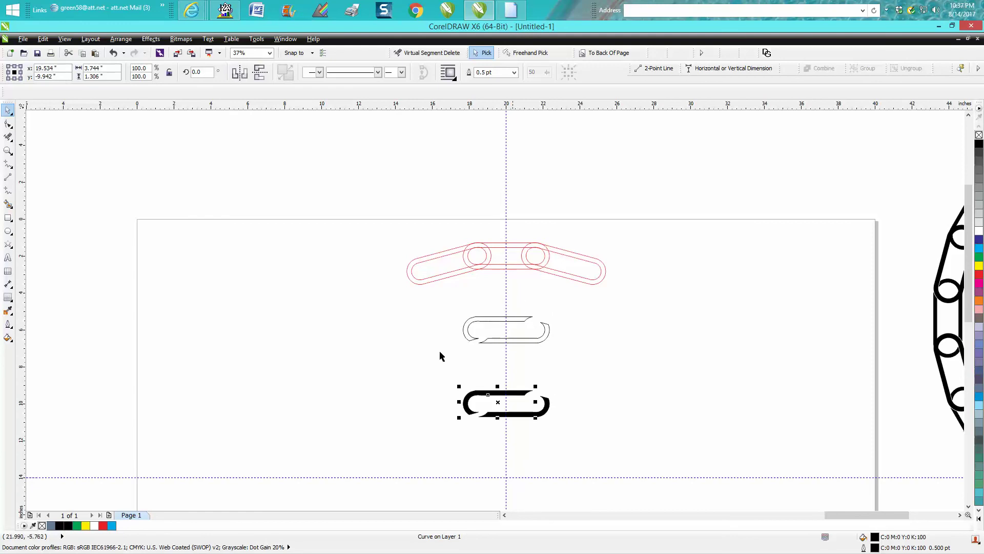
Delete the leftover outline-only copy of the link.
drag(440, 311, 597, 359)
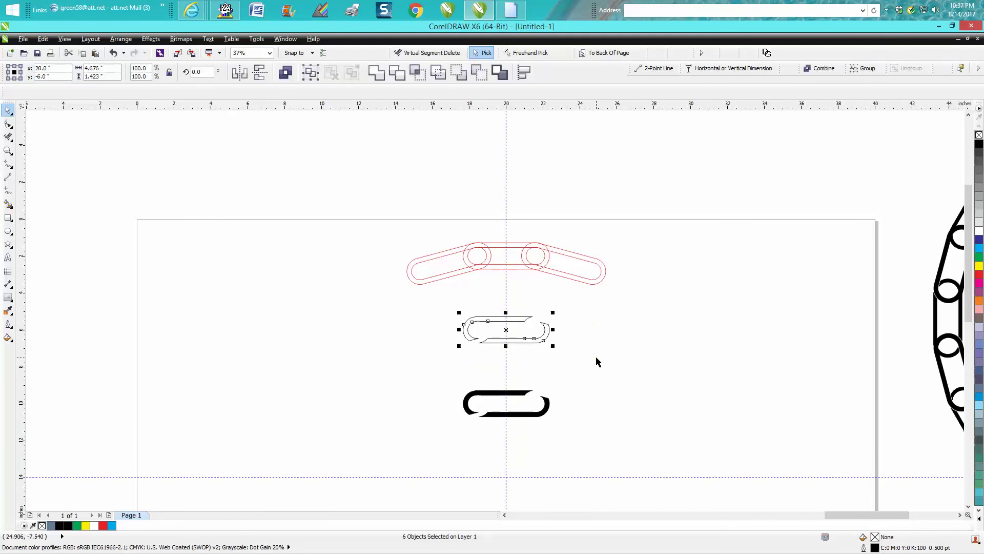
key(Delete)
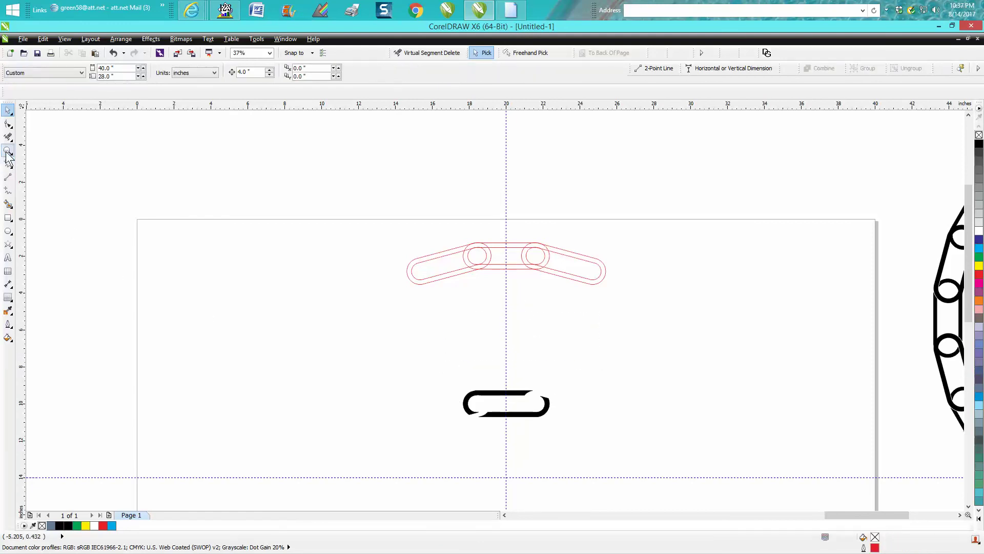
click(8, 150)
Remove the black fill from both link pieces and give them red outlines.
drag(417, 369, 621, 459)
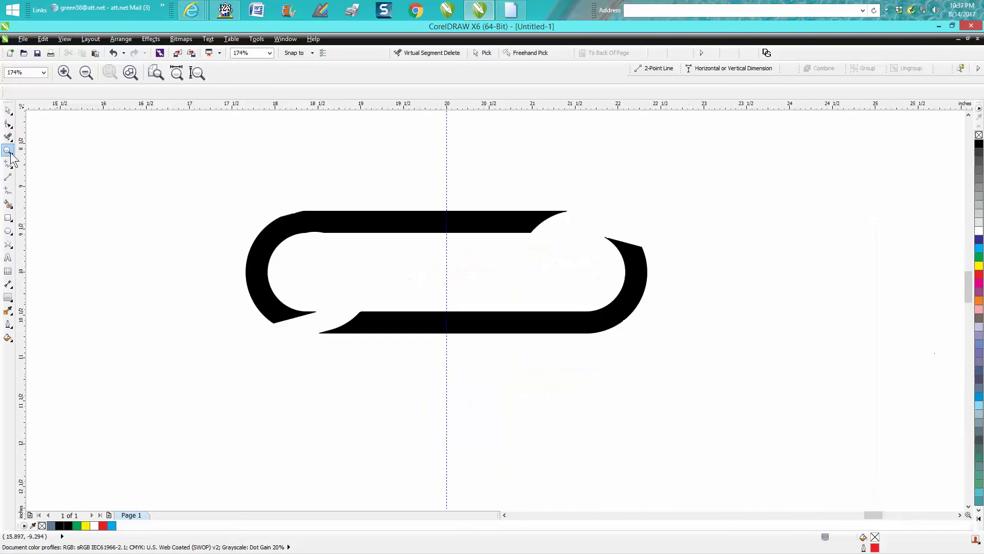
click(8, 111)
drag(186, 176, 723, 393)
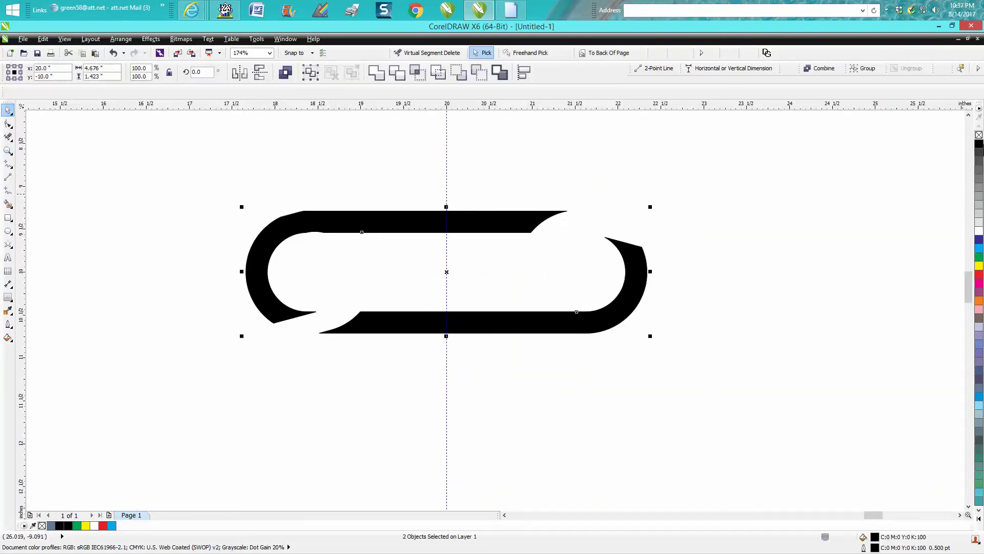
click(980, 135)
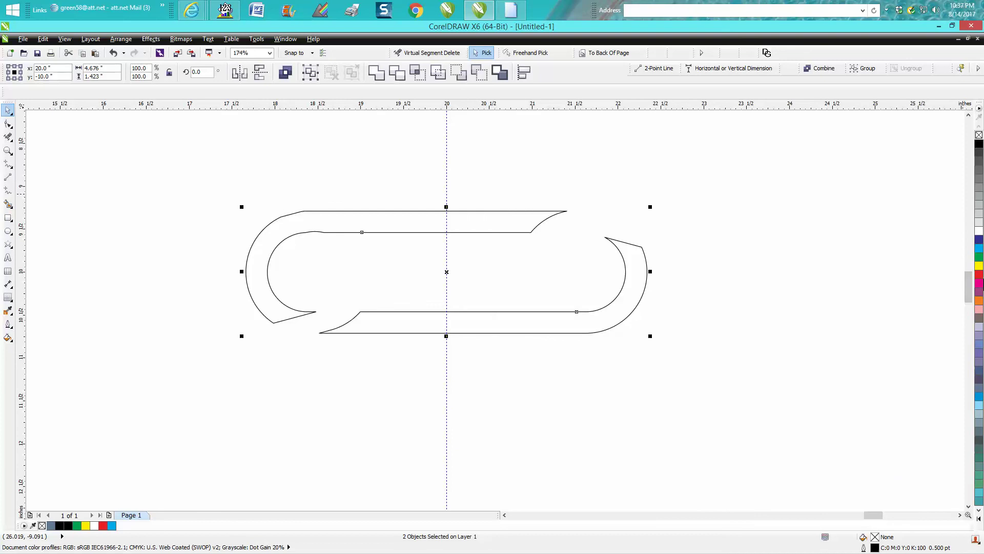
right_click(979, 277)
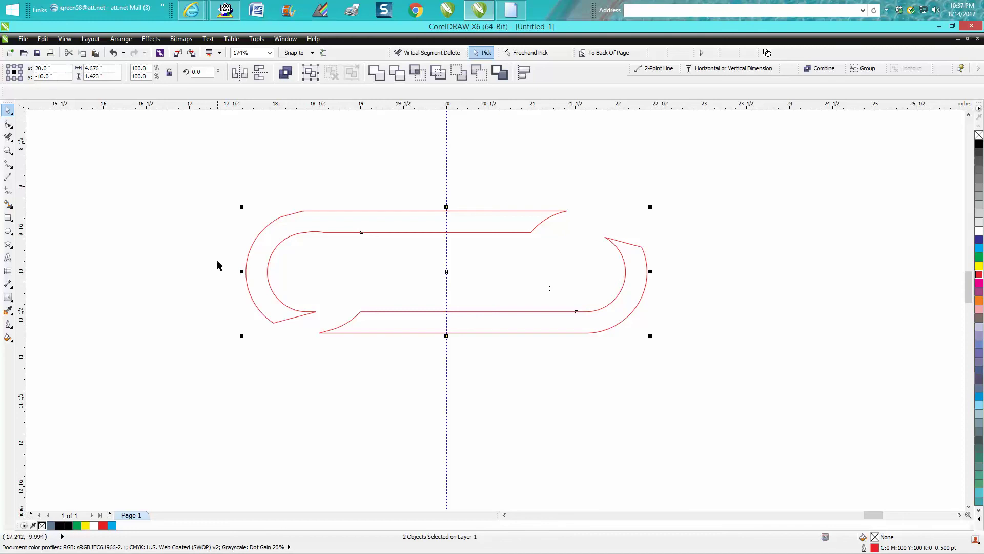
Select only the left red paperclip half for contouring.
click(265, 220)
click(276, 223)
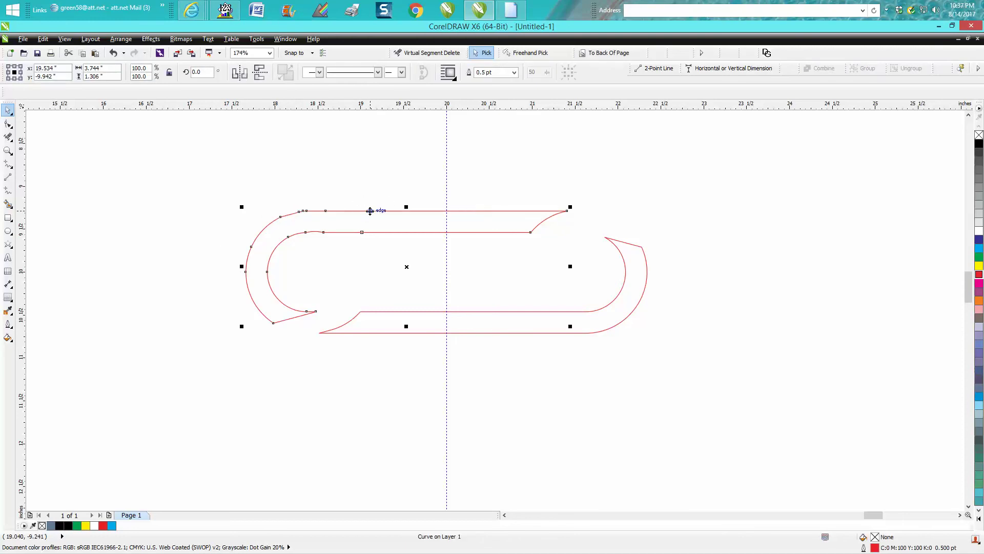
click(8, 299)
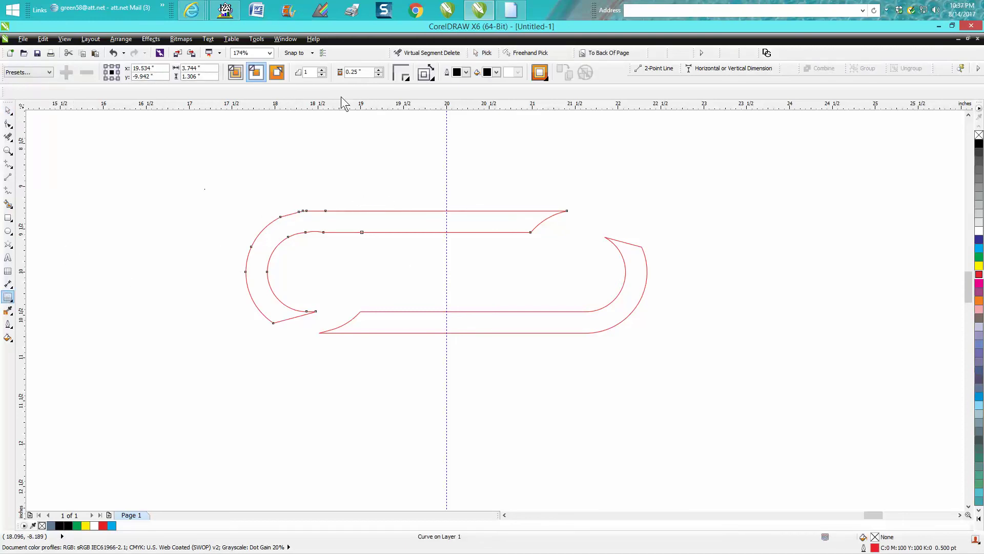
Add a 0.035-inch inside contour to the left and right red paperclip halves.
triple_click(367, 73)
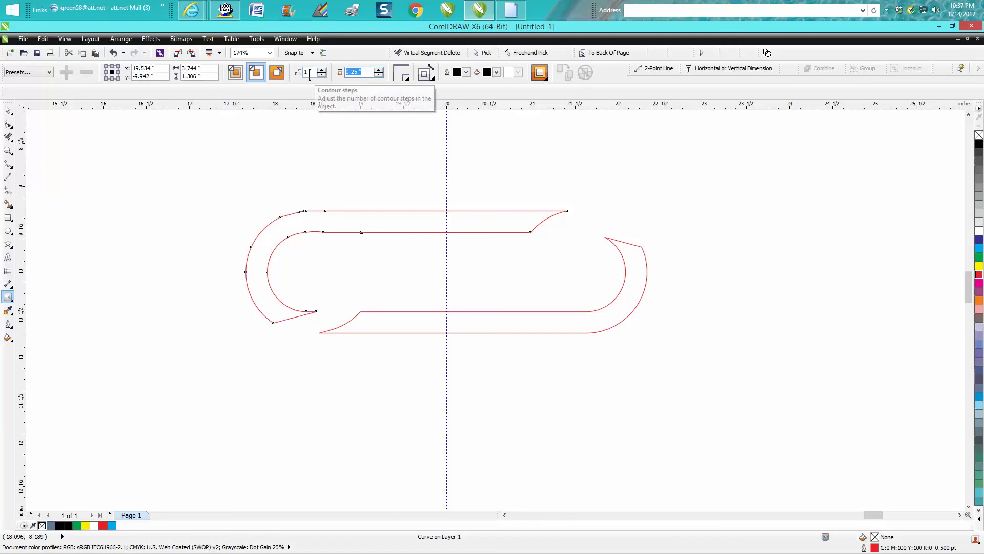
text(.)
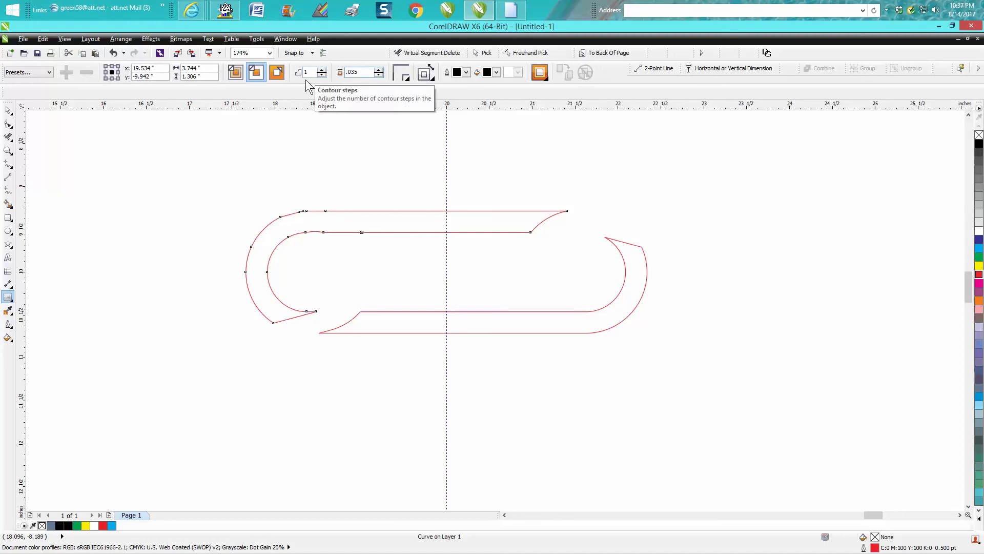
text(035)
click(256, 77)
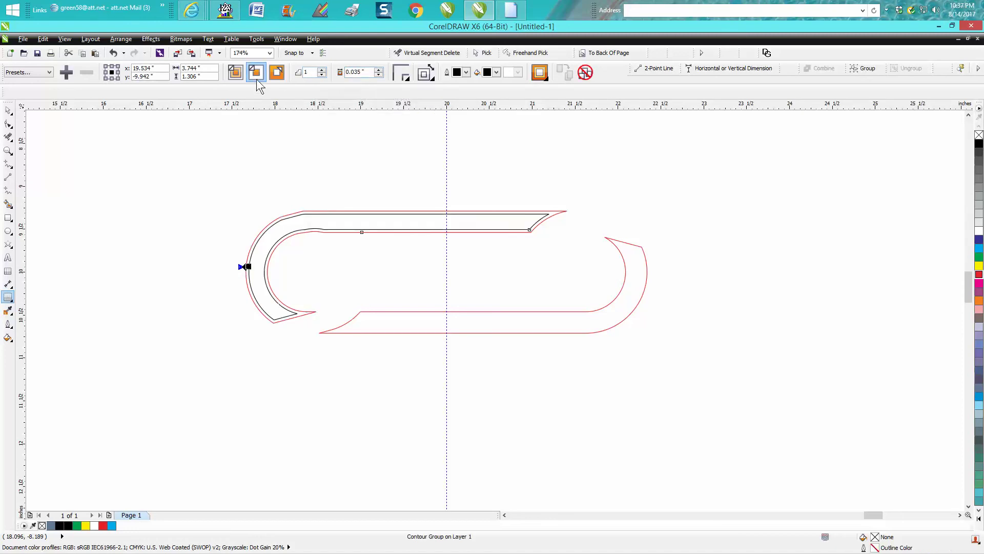
click(619, 249)
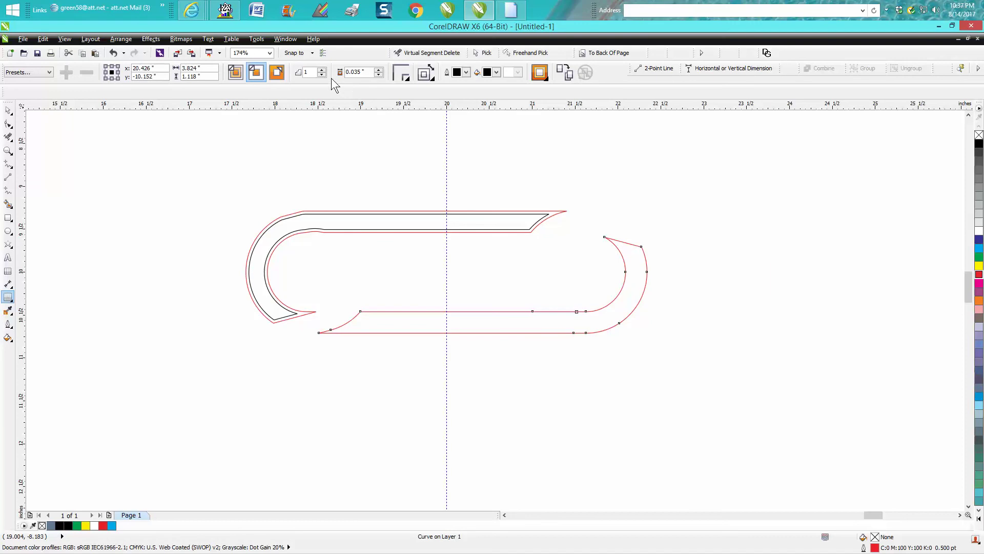
click(254, 73)
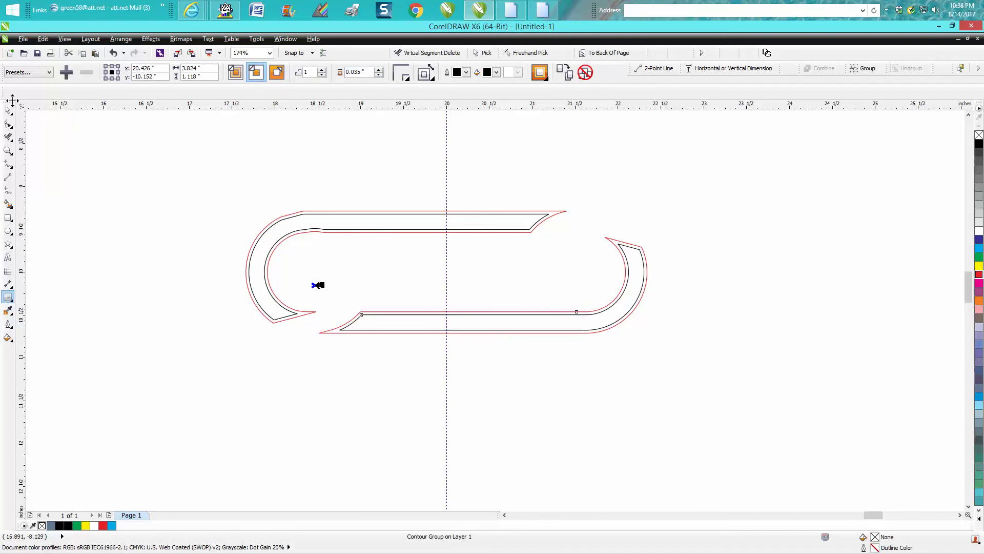
key(space)
Break the contour groups apart and delete both halves' red outer curves.
drag(147, 164, 741, 420)
click(127, 43)
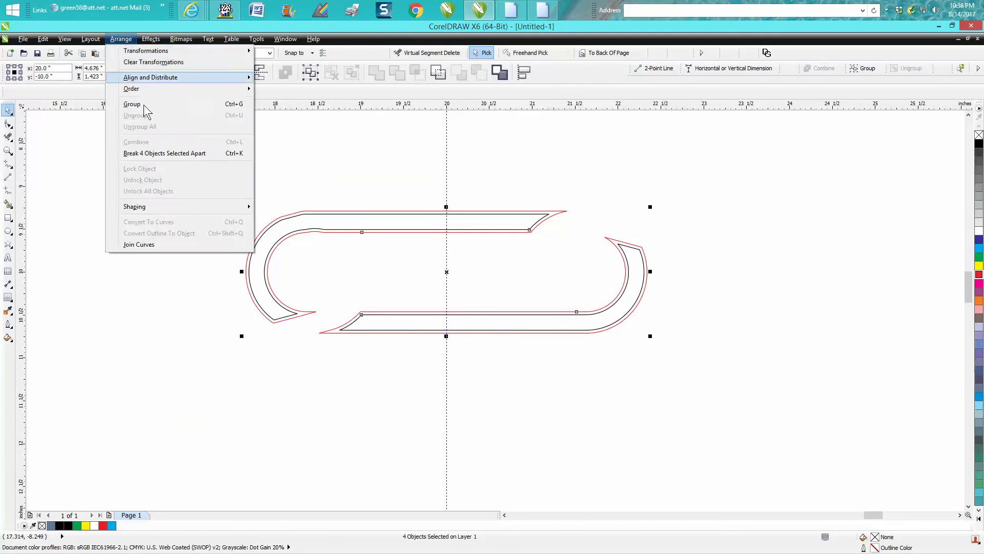
click(164, 155)
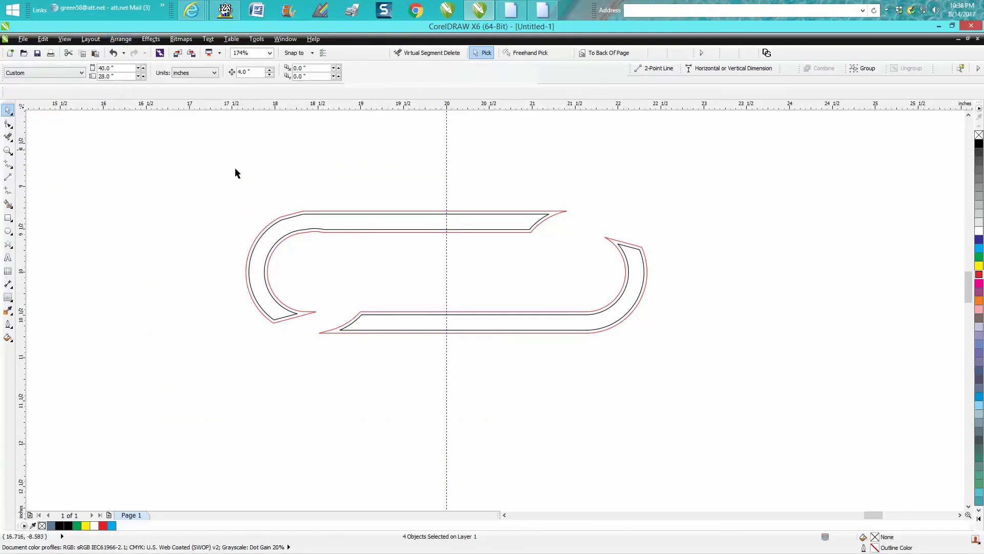
click(345, 211)
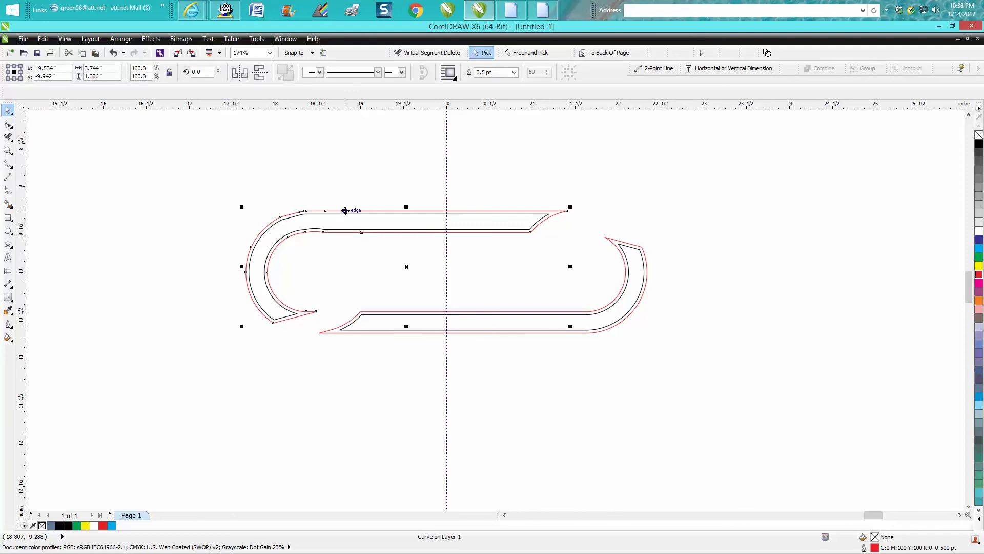
key(Delete)
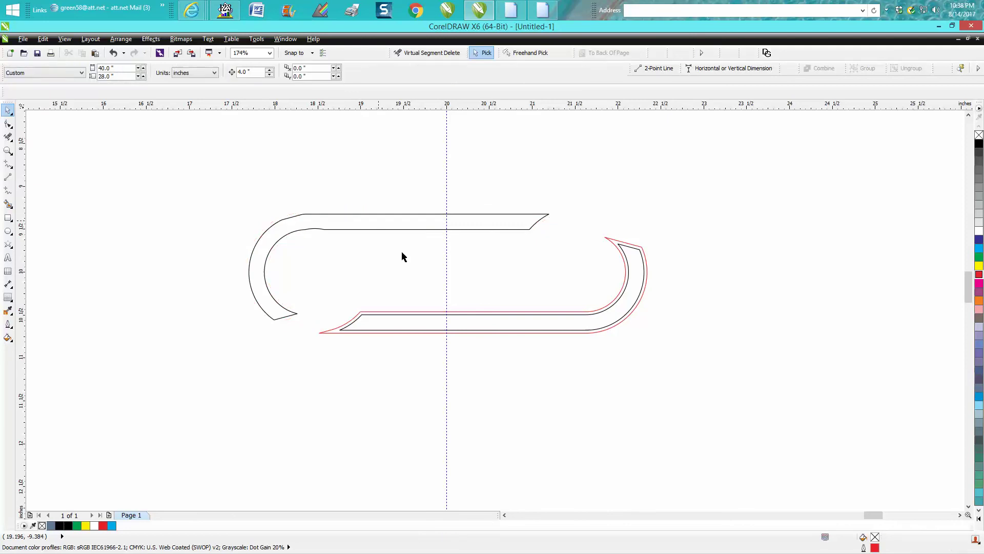
click(477, 334)
key(Delete)
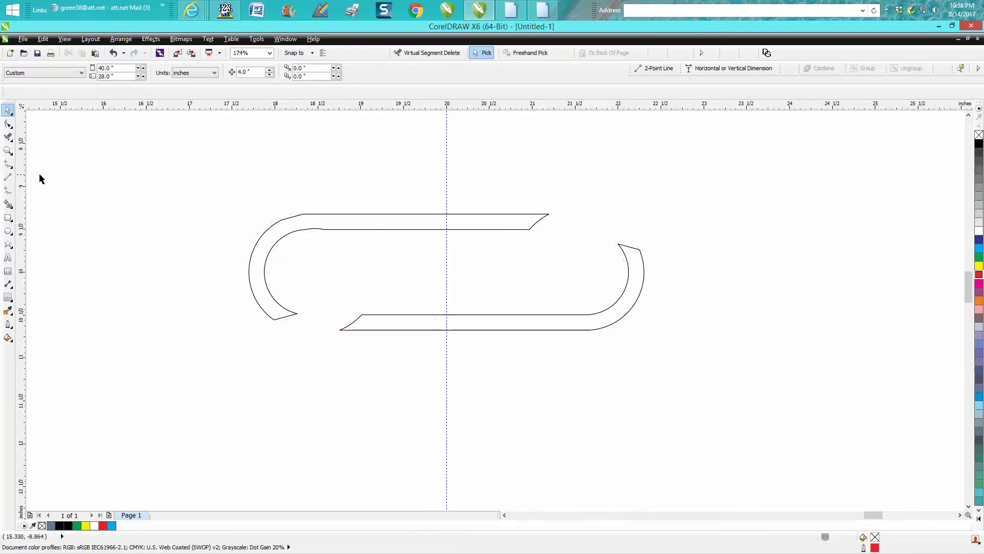
Delete the piece joining the two red links at the page top.
scroll(470, 303, down, 6)
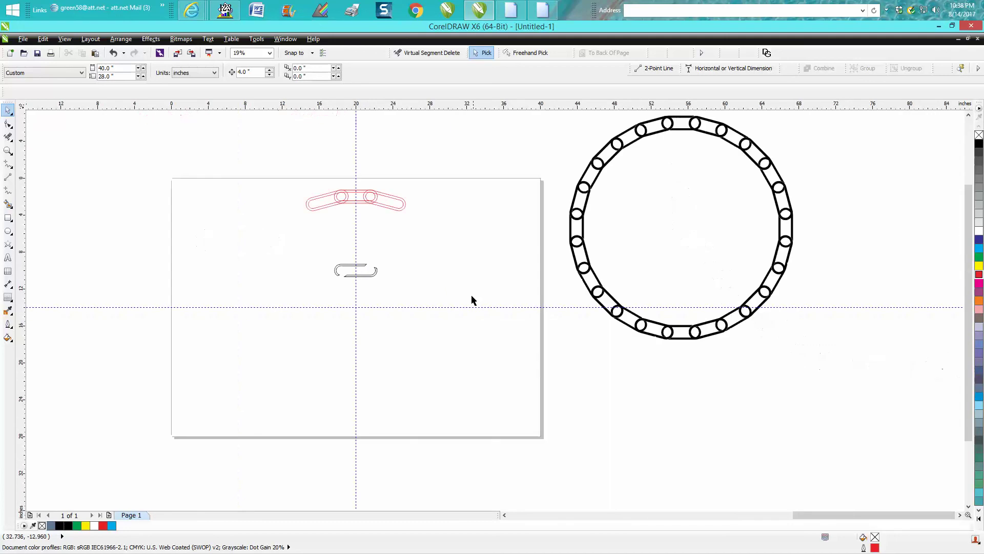
click(359, 204)
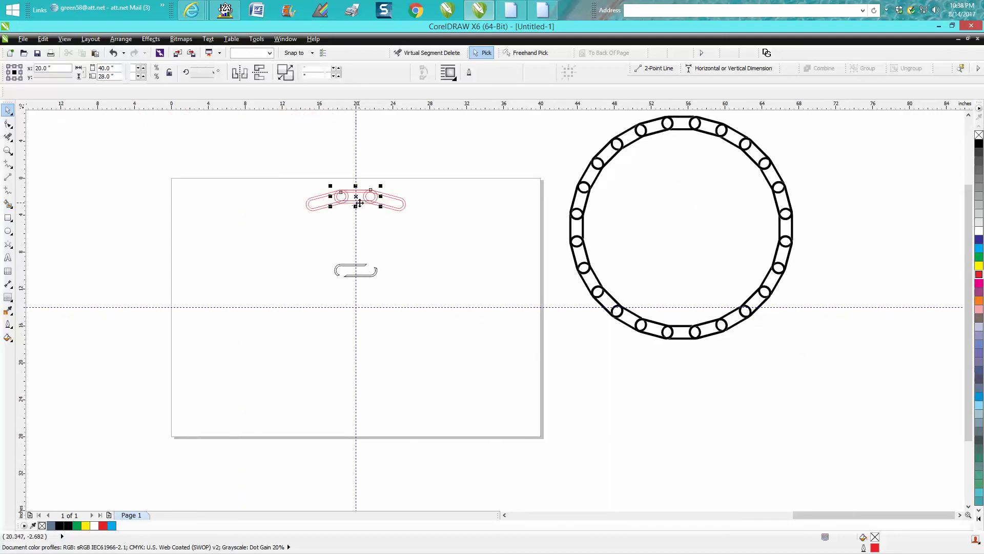
key(Delete)
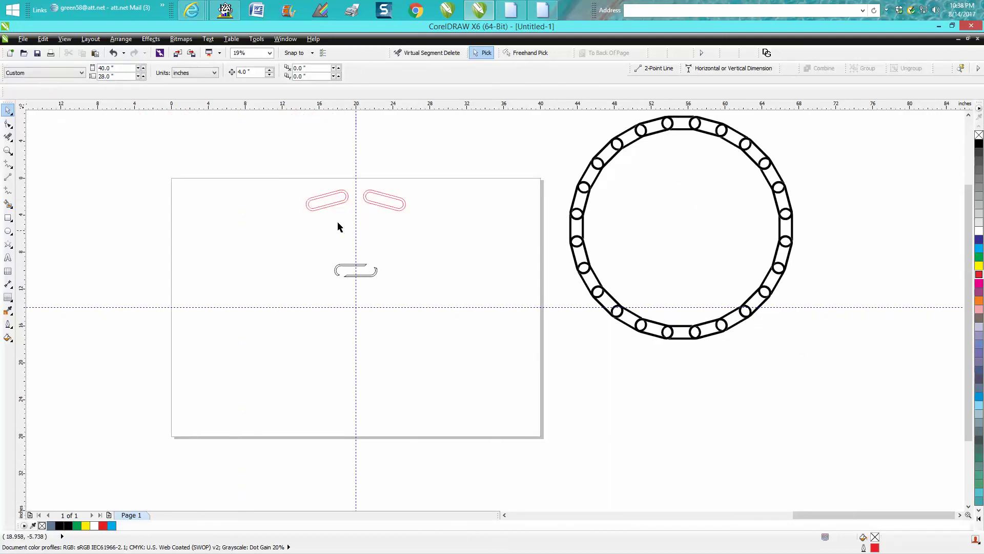
click(8, 150)
Smart-fill the two top links and both paperclip pieces solid black.
drag(294, 229, 519, 322)
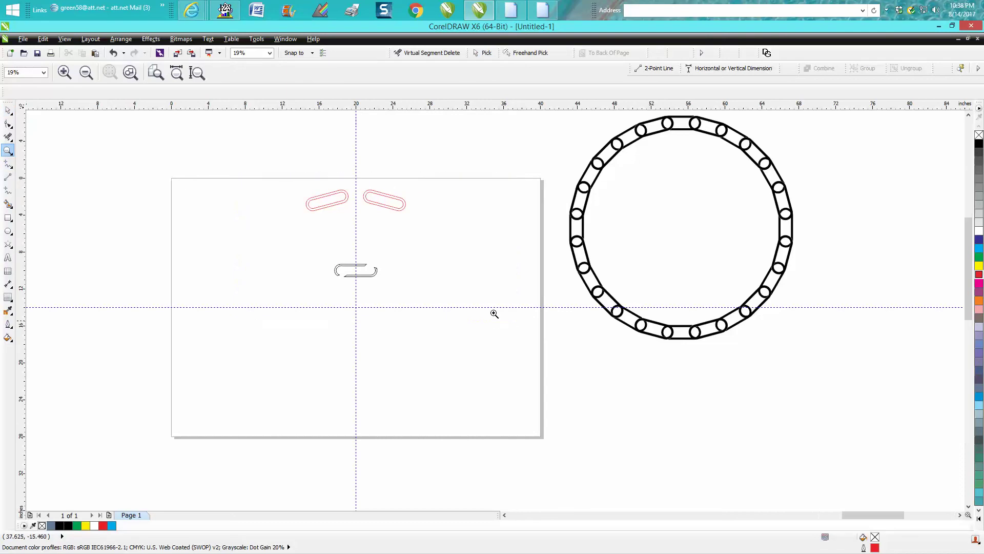
click(8, 204)
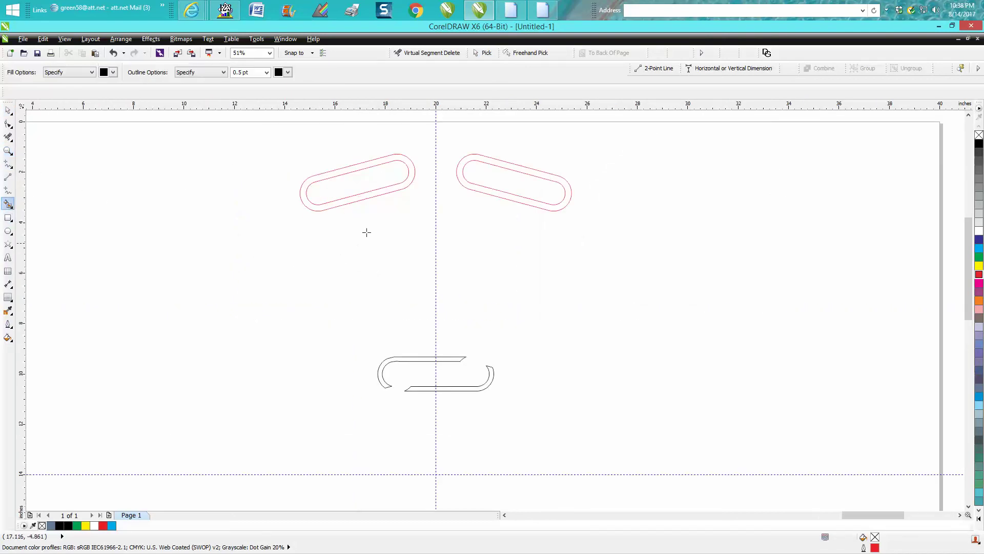
click(373, 196)
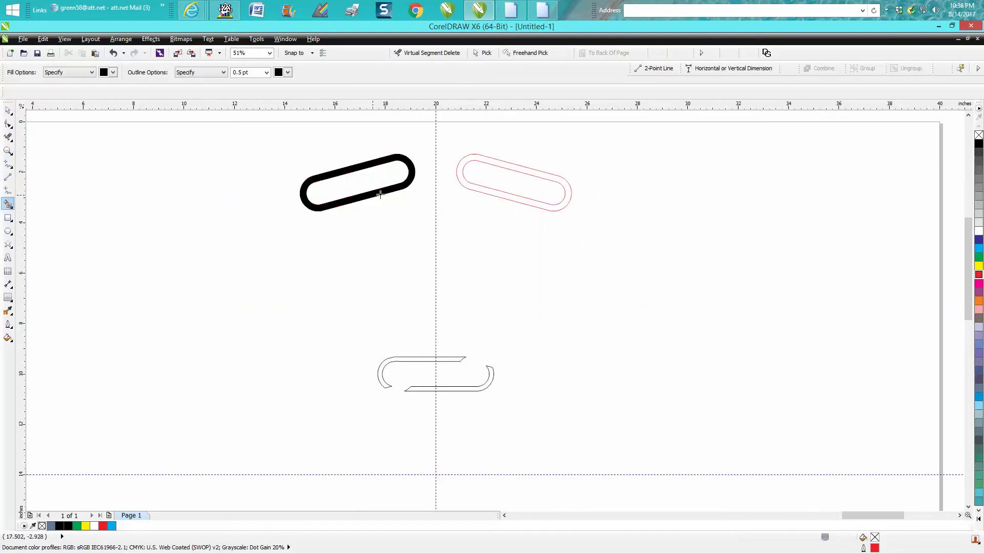
click(485, 201)
click(454, 359)
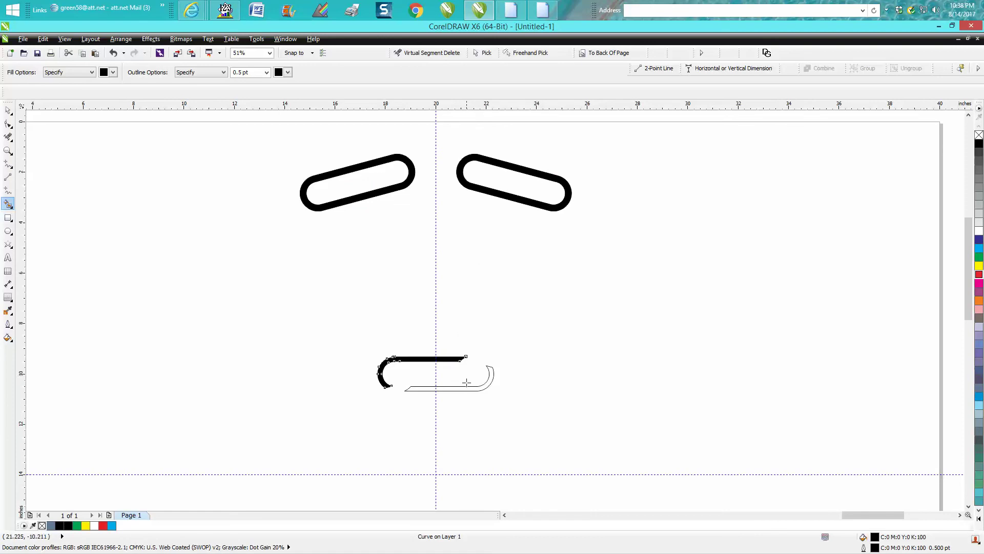
click(467, 389)
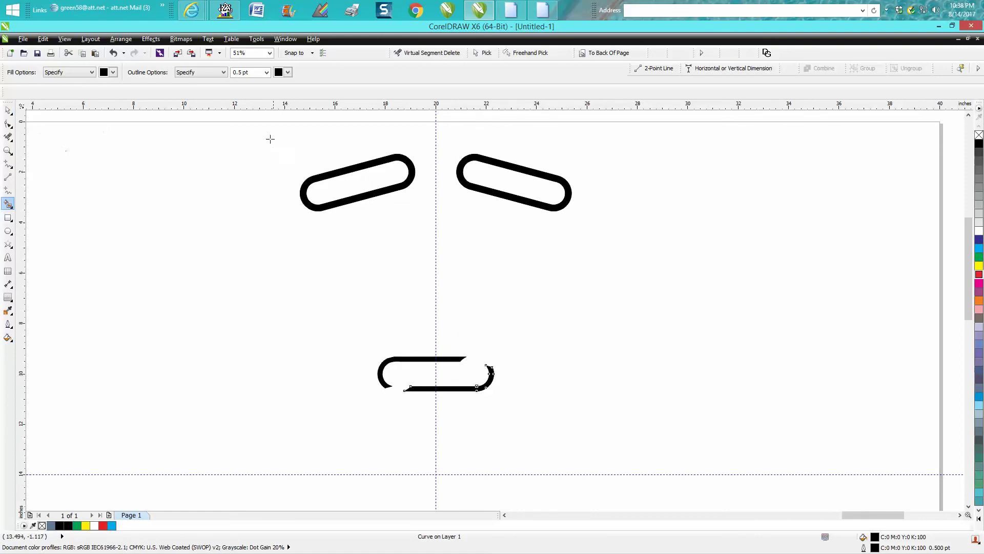
Remove the outlines from both top links, then reselect the right top link.
click(8, 110)
drag(240, 138, 628, 257)
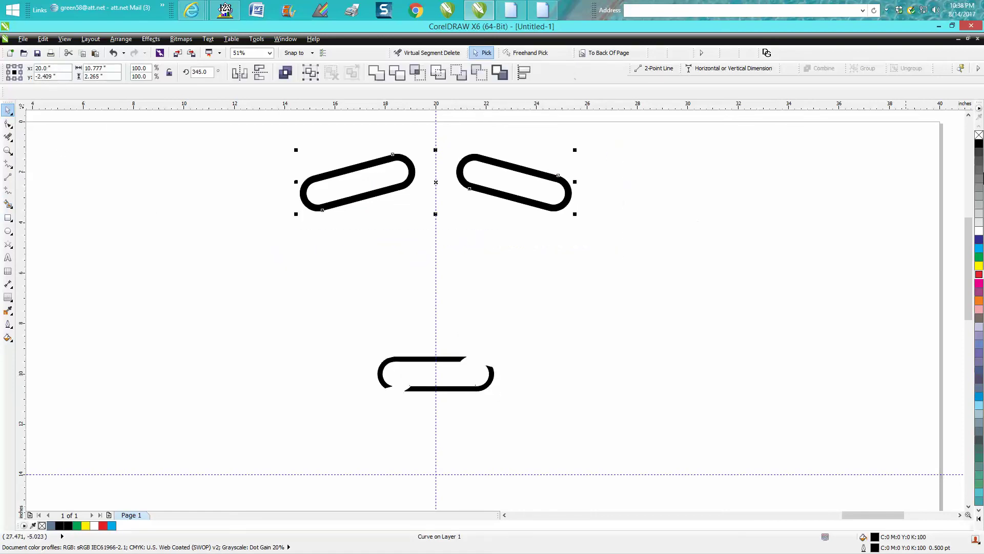
right_click(979, 135)
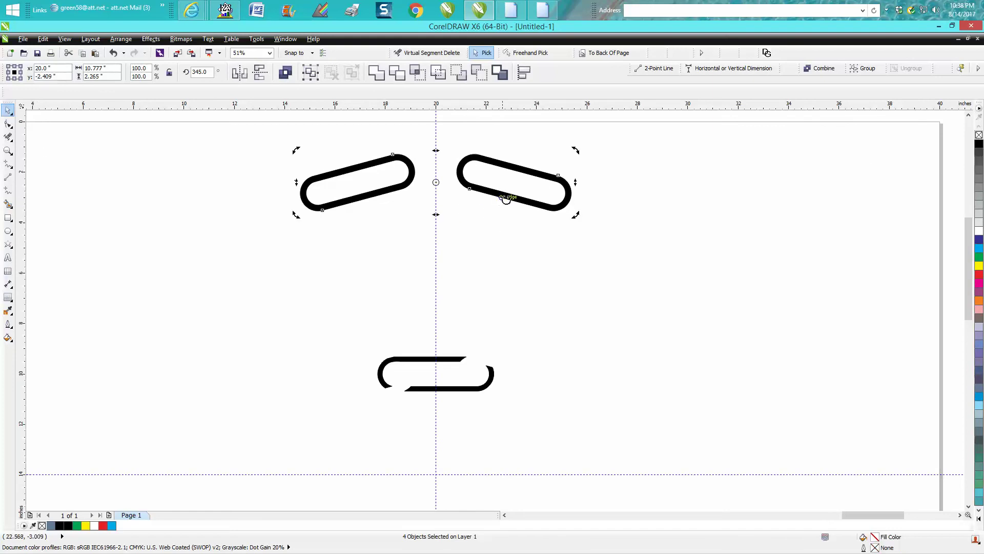
click(526, 219)
click(524, 202)
key(Delete)
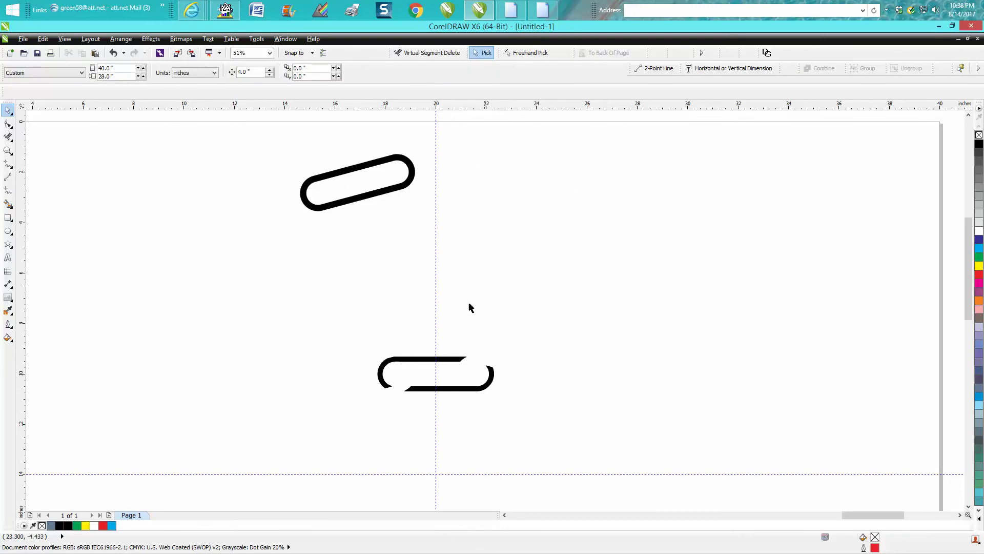
click(453, 355)
drag(358, 336, 547, 414)
key(ctrl+k)
key(ctrl+g)
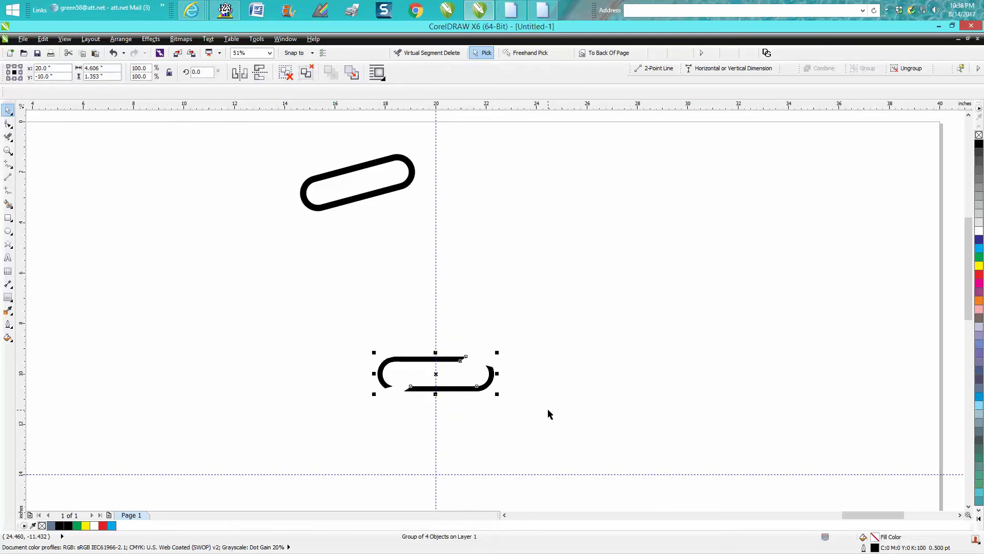
key(Up)
key(Up)
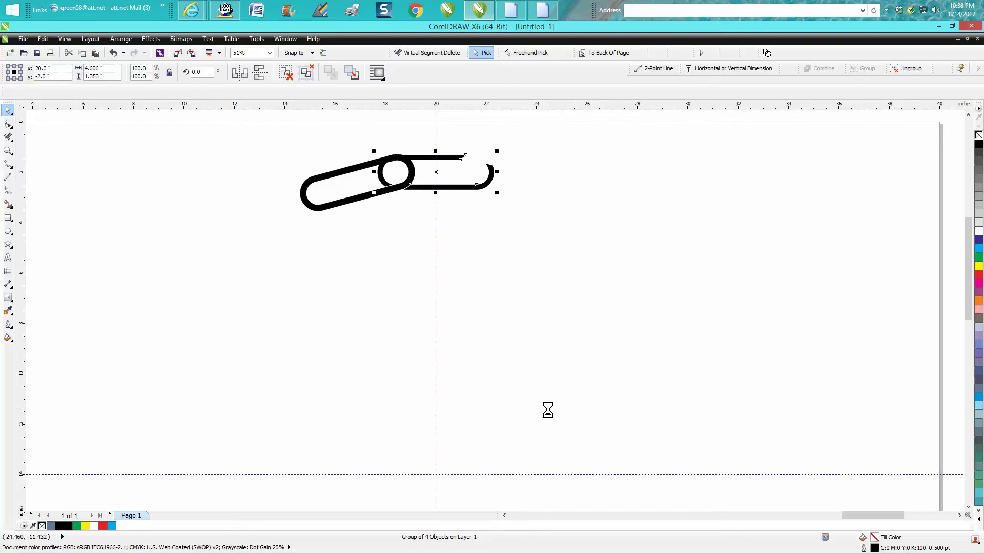
click(8, 151)
drag(339, 162, 485, 236)
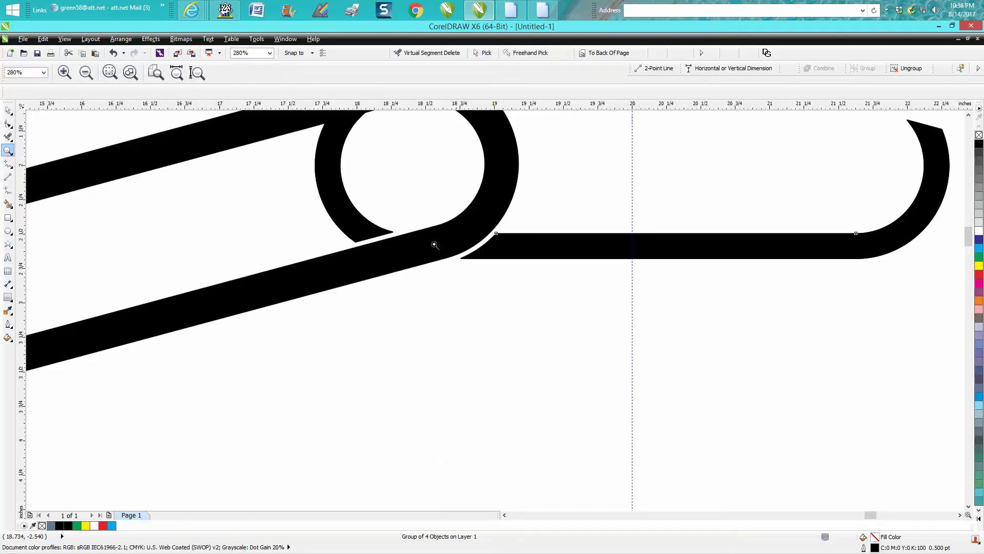
scroll(441, 248, down, 4)
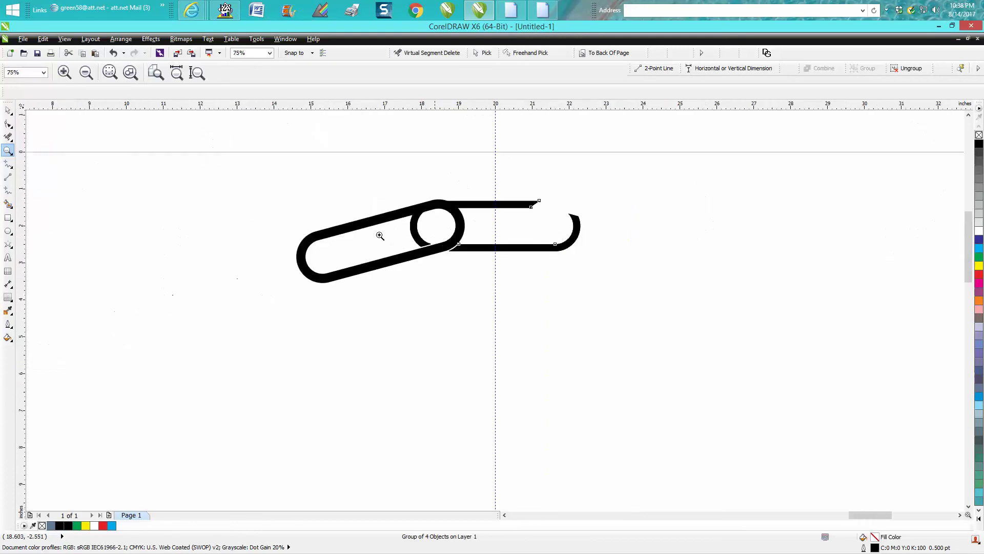
key(space)
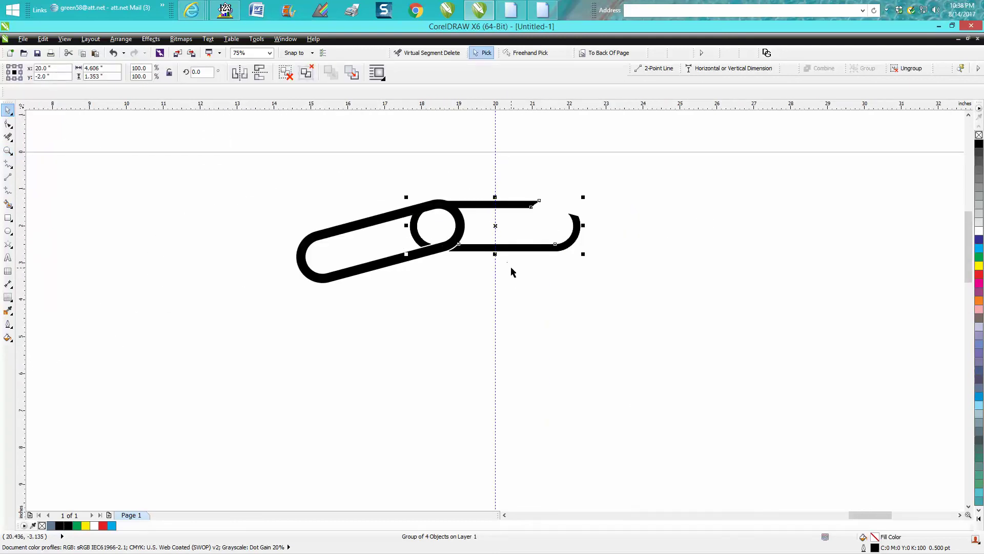
scroll(510, 267, down, 2)
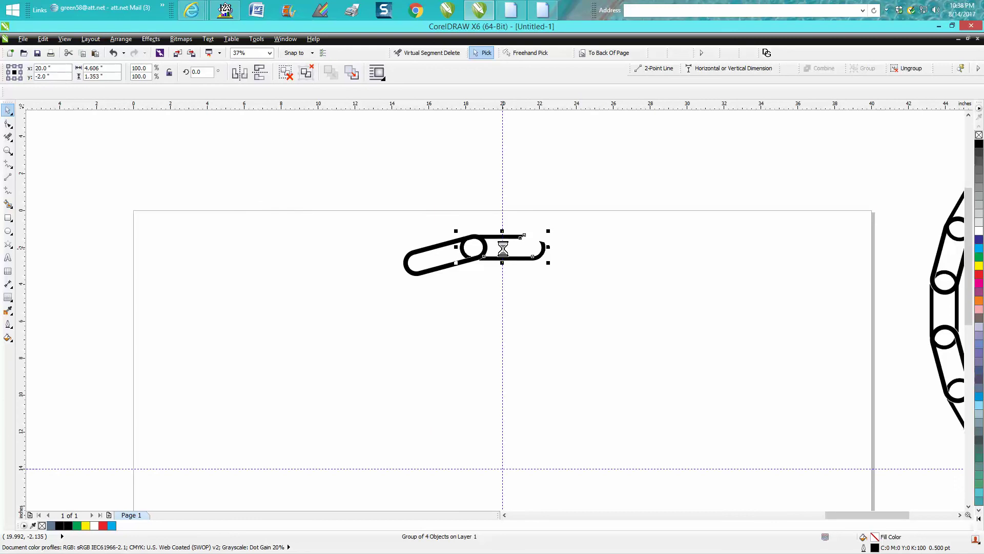
Move the link pair's rotation centre to the guide intersection and rotate it 30°.
click(504, 251)
drag(502, 247, 498, 469)
click(517, 260)
click(504, 250)
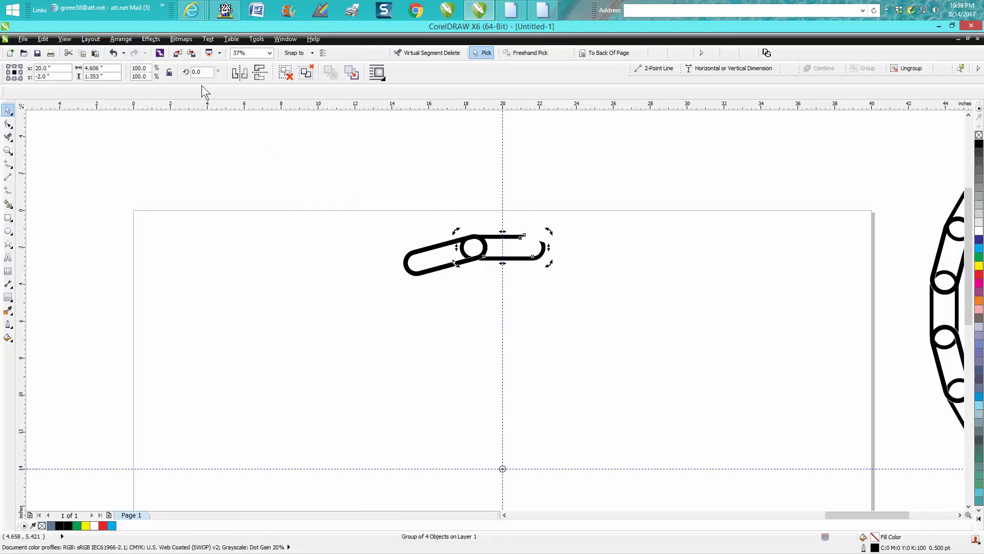
click(203, 71)
text(30)
key(Return)
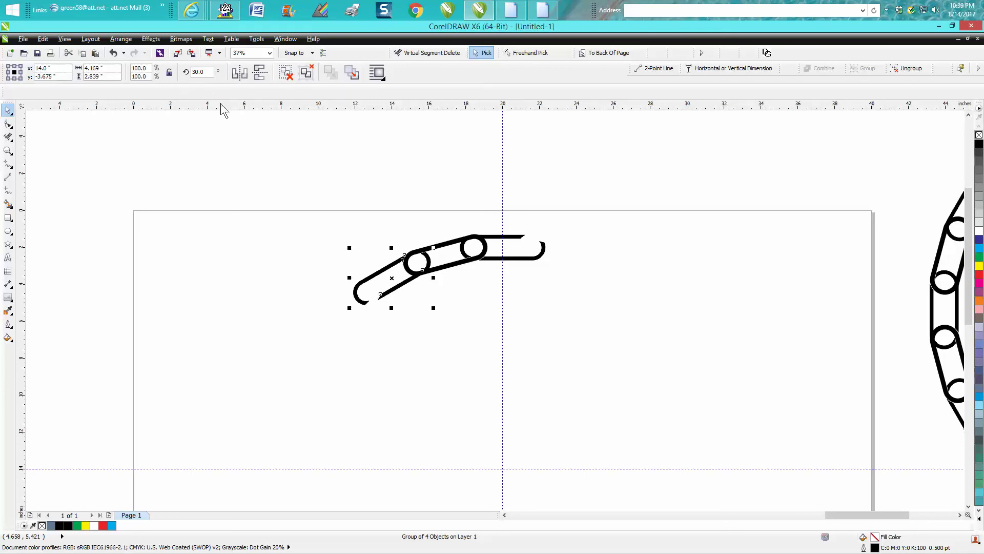
Repeat 60° rotated copies of the pair, then select a single top-left link.
click(207, 72)
text(6)
key(ctrl+r)
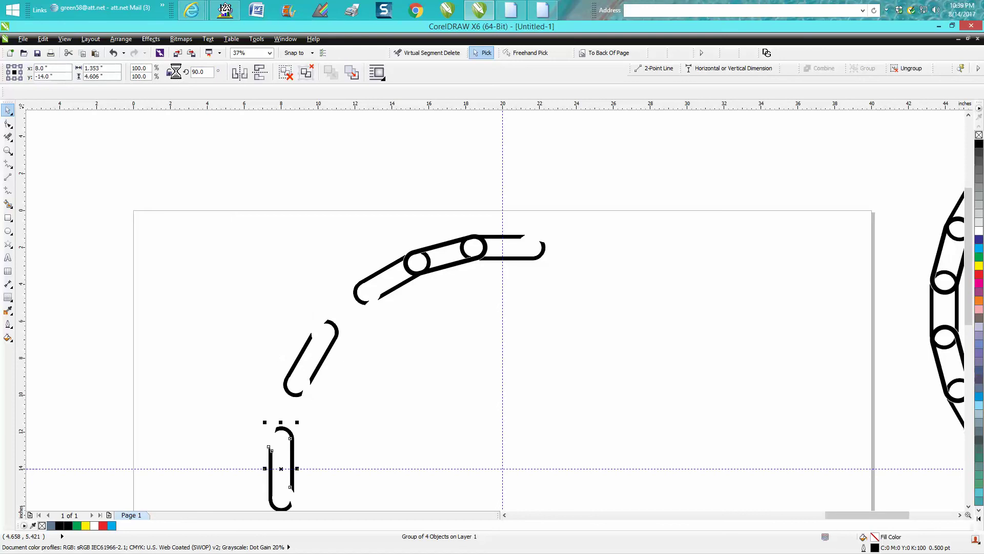
key(ctrl+r)
key(ctrl+r)
key(ctrl+r)
key(ctrl+r)
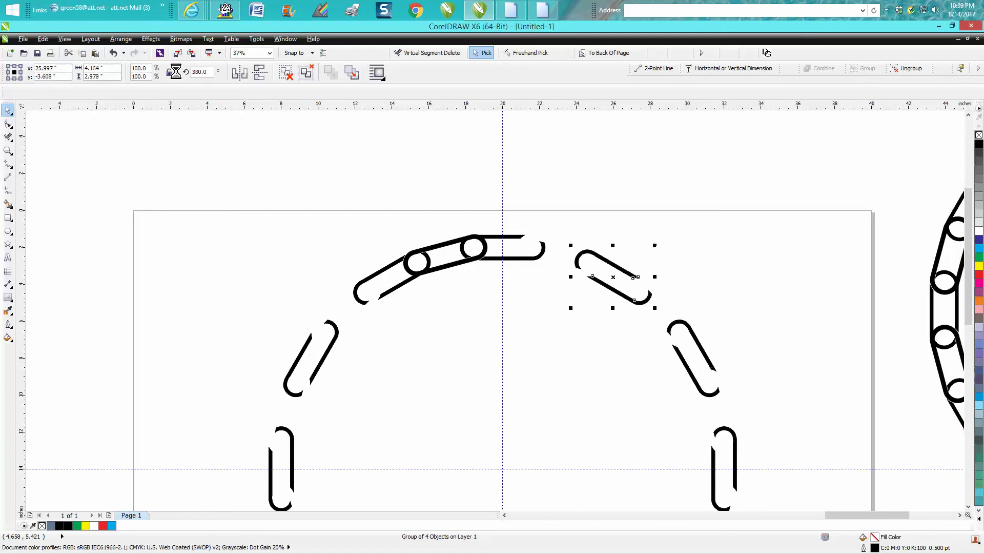
click(460, 281)
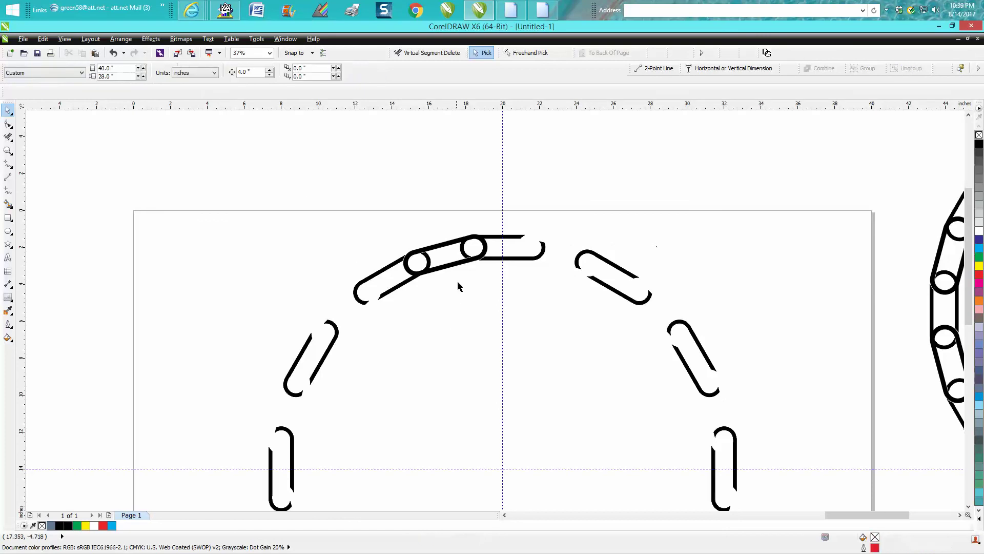
click(458, 264)
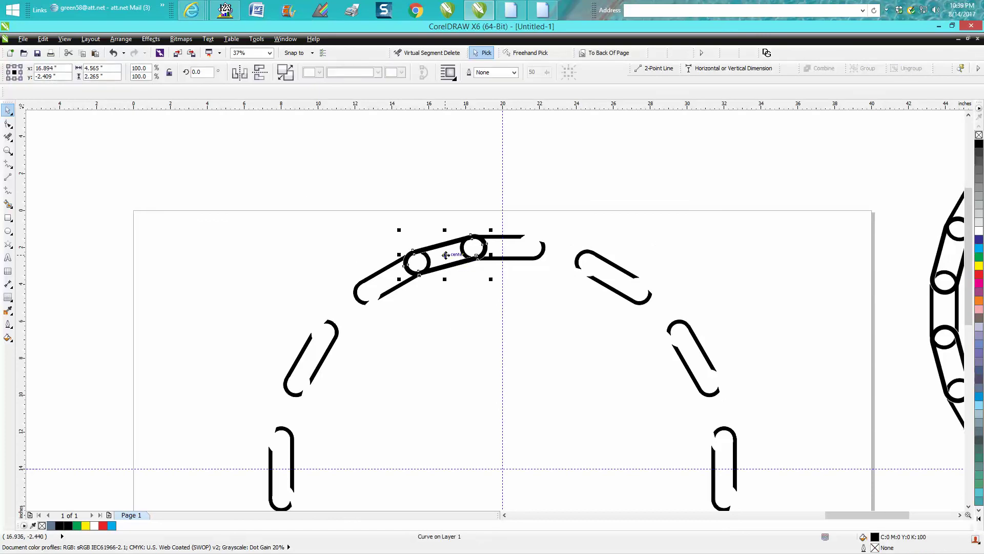
Put the single link's rotation centre on the guide intersection and rotate it 30°.
click(446, 254)
mouse_move(445, 255)
mouse_down()
mouse_move(510, 431)
mouse_move(500, 467)
mouse_up()
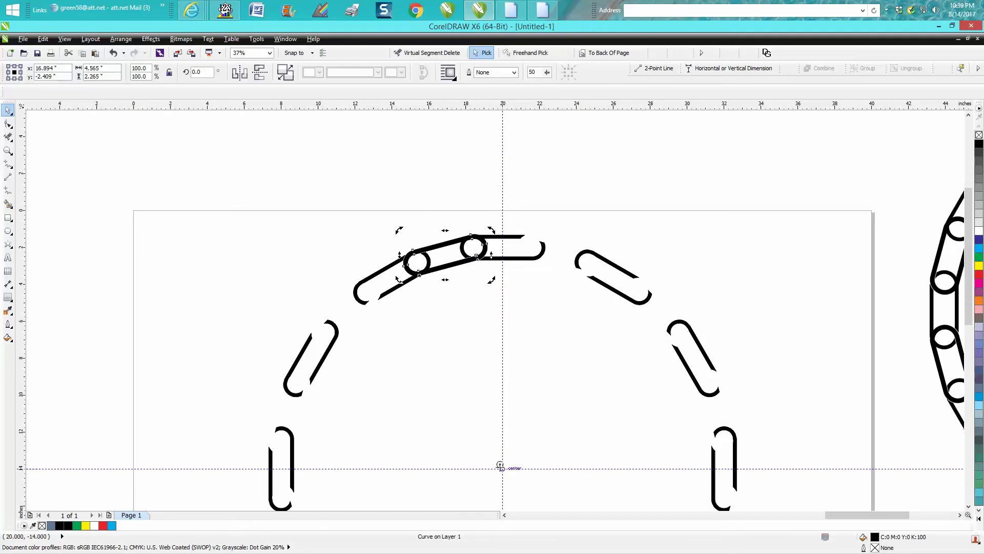
click(507, 343)
click(456, 265)
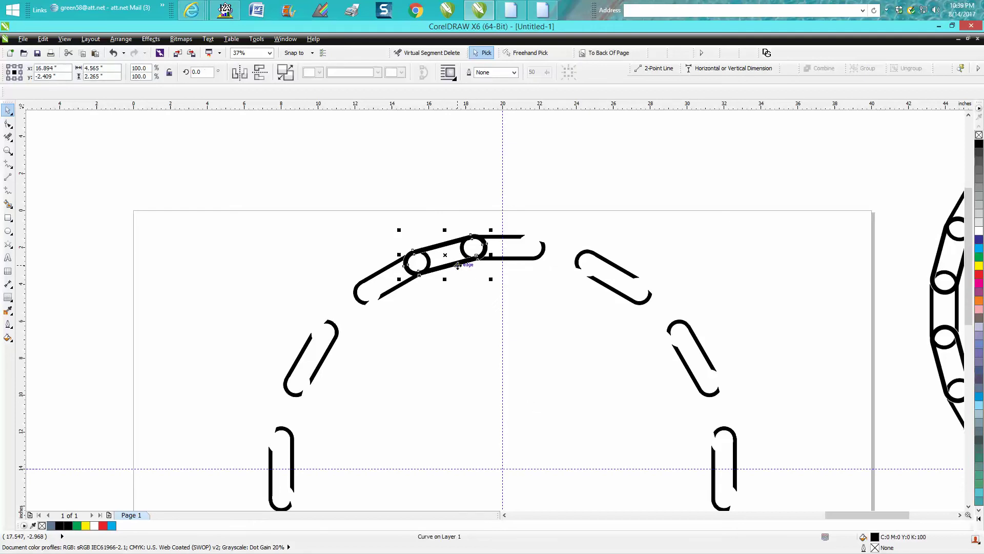
click(446, 254)
click(198, 72)
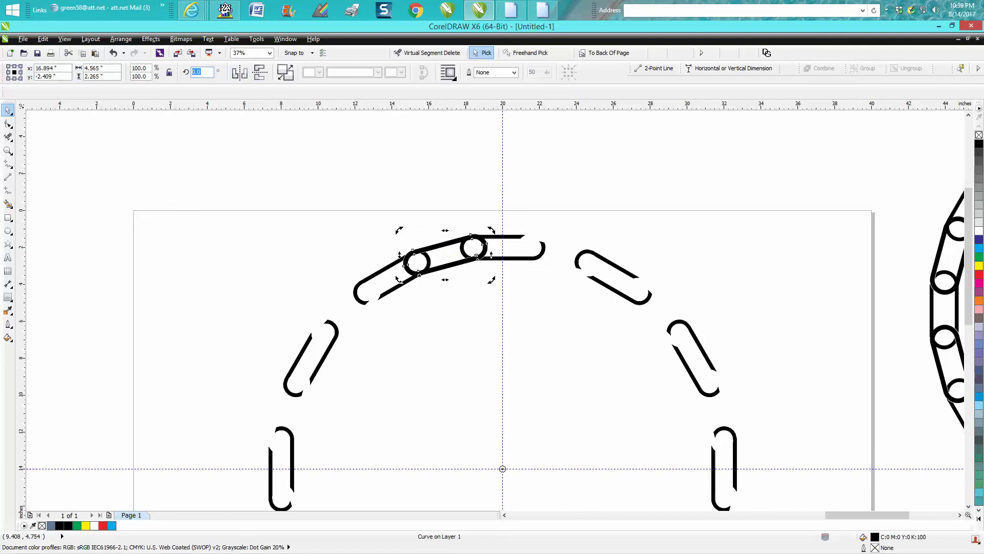
text(30)
key(Return)
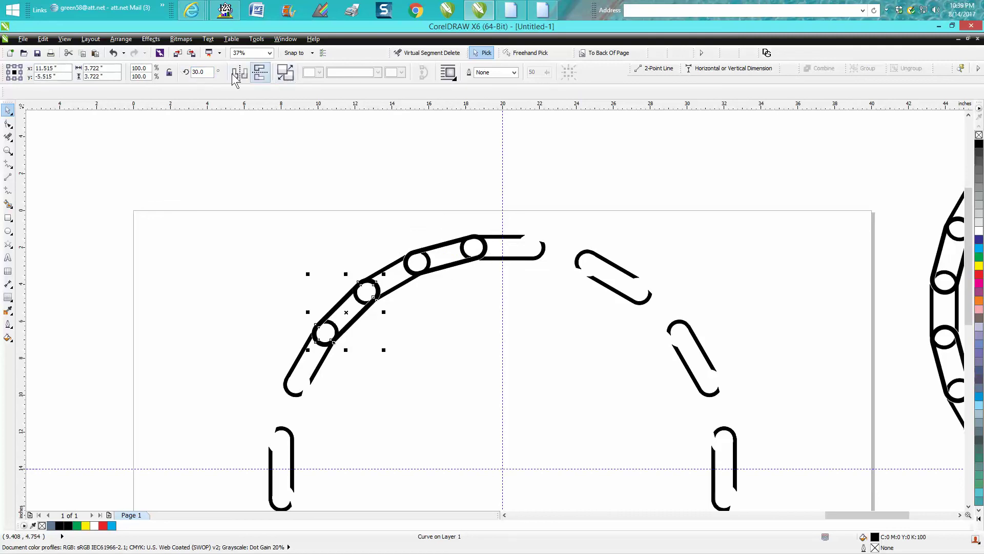
Make 60° rotated copies of the link to fill the gaps, then zoom into the top links.
text(60)
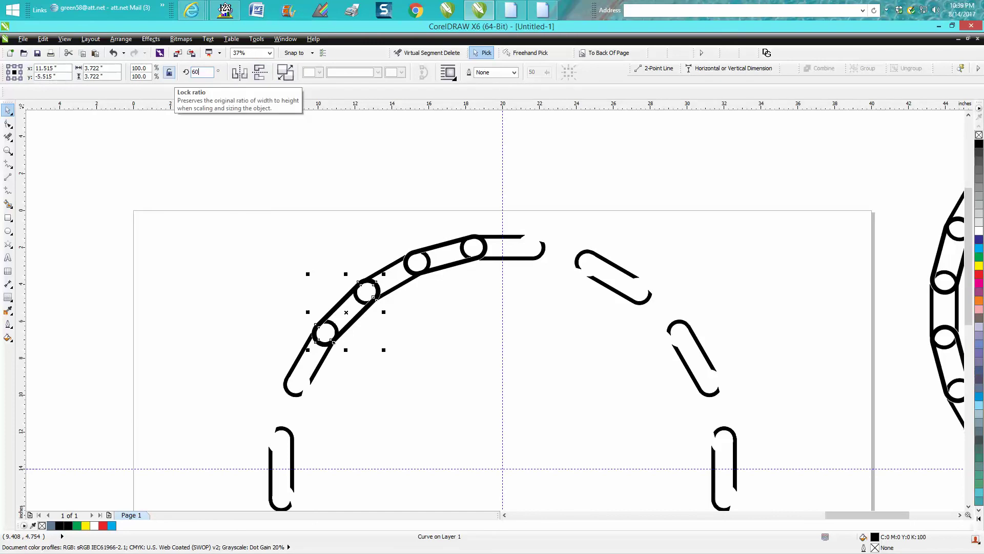
key(Return)
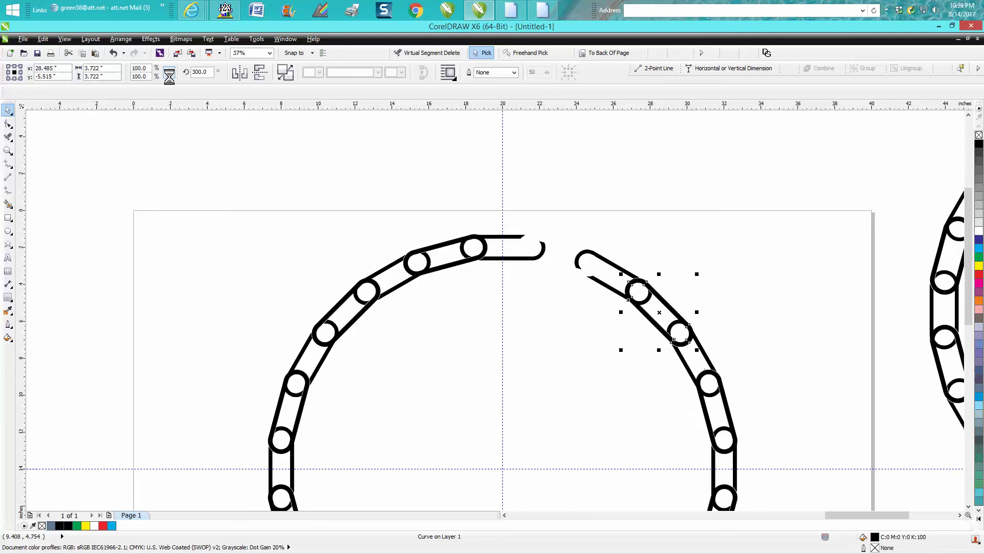
click(8, 150)
drag(455, 226, 512, 281)
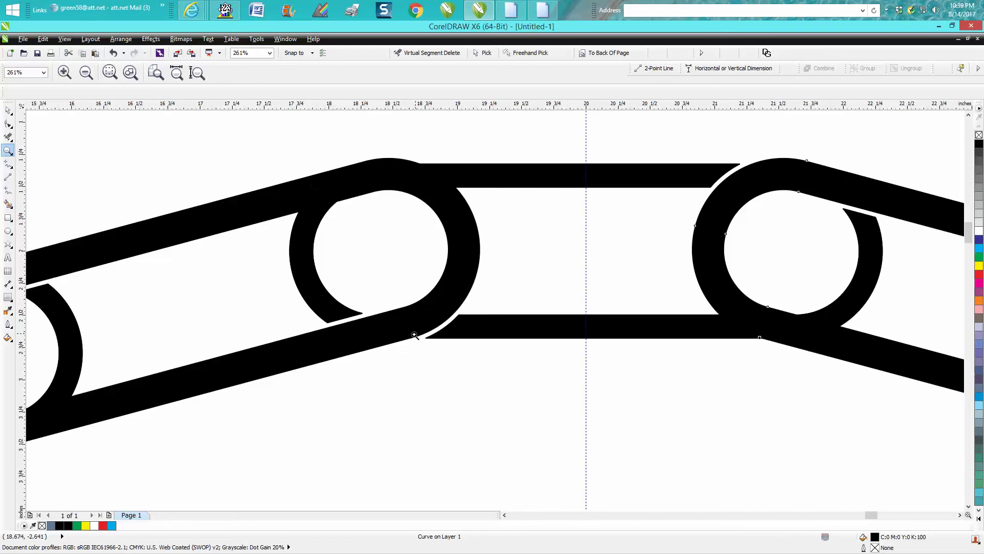
scroll(419, 327, down, 2)
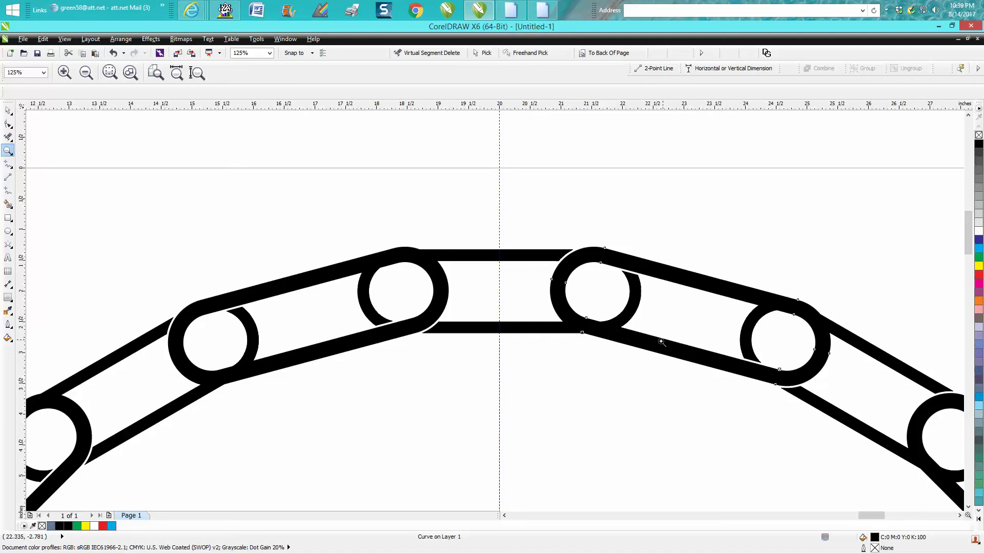
drag(756, 348, 808, 402)
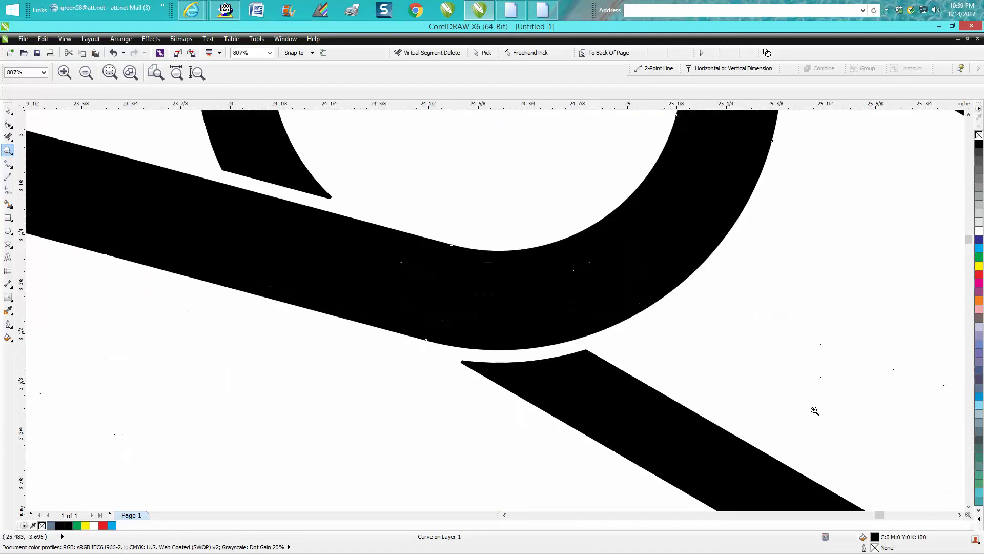
scroll(703, 380, down, 3)
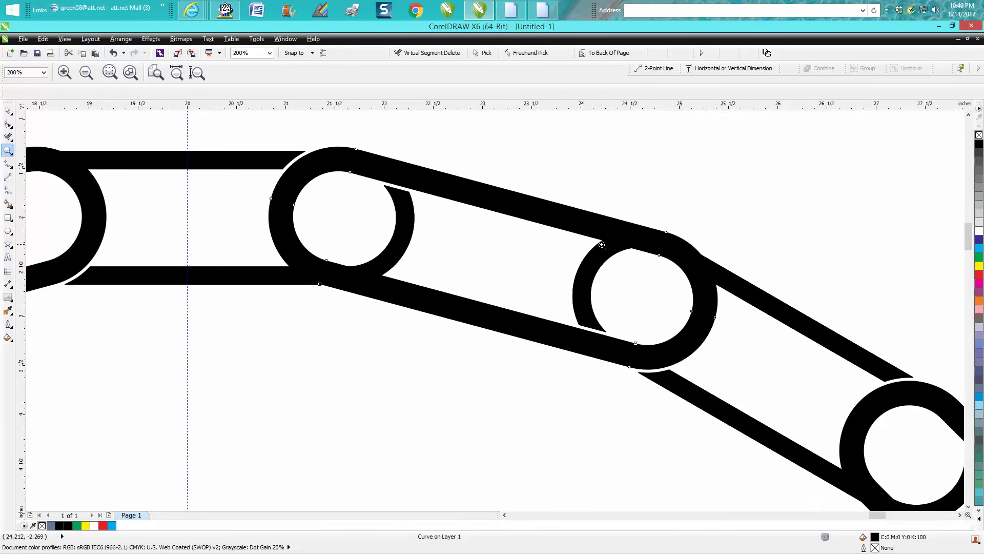
scroll(639, 230, down, 4)
scroll(571, 262, down, 1)
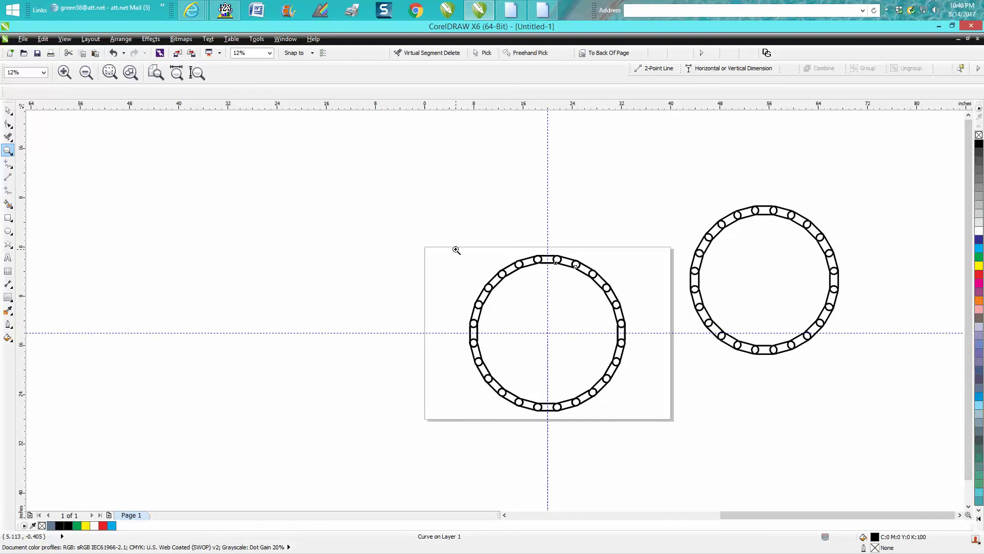
drag(455, 248, 696, 443)
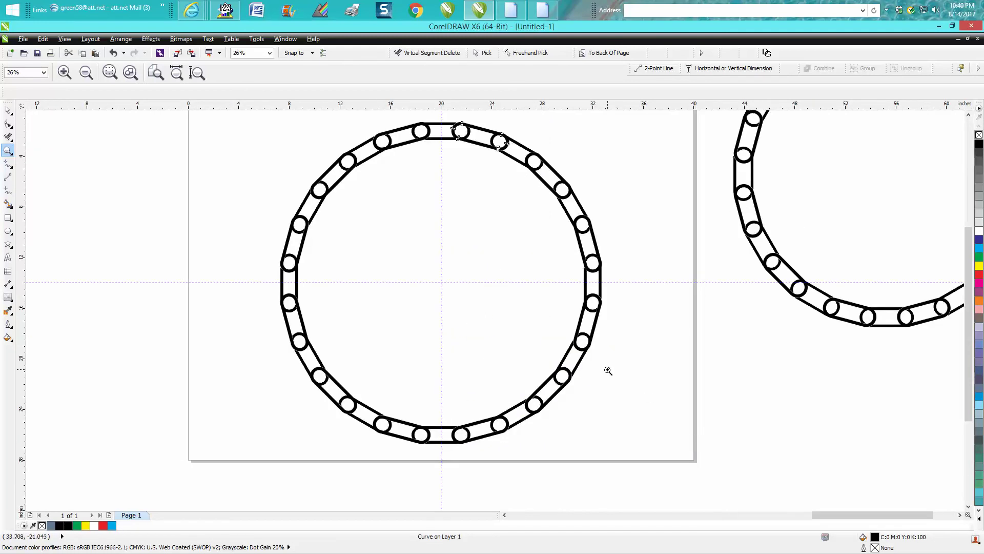
scroll(608, 371, down, 1)
drag(509, 240, 553, 278)
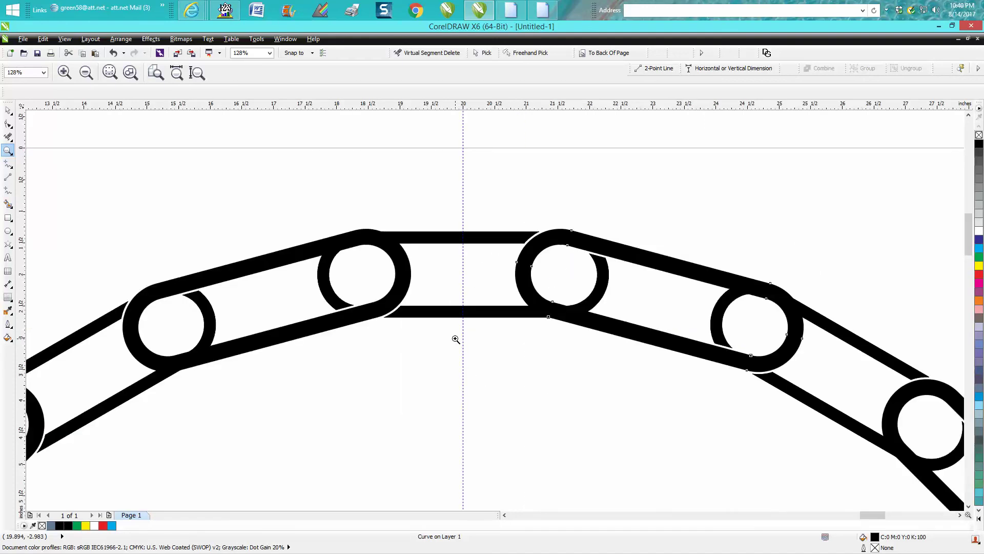